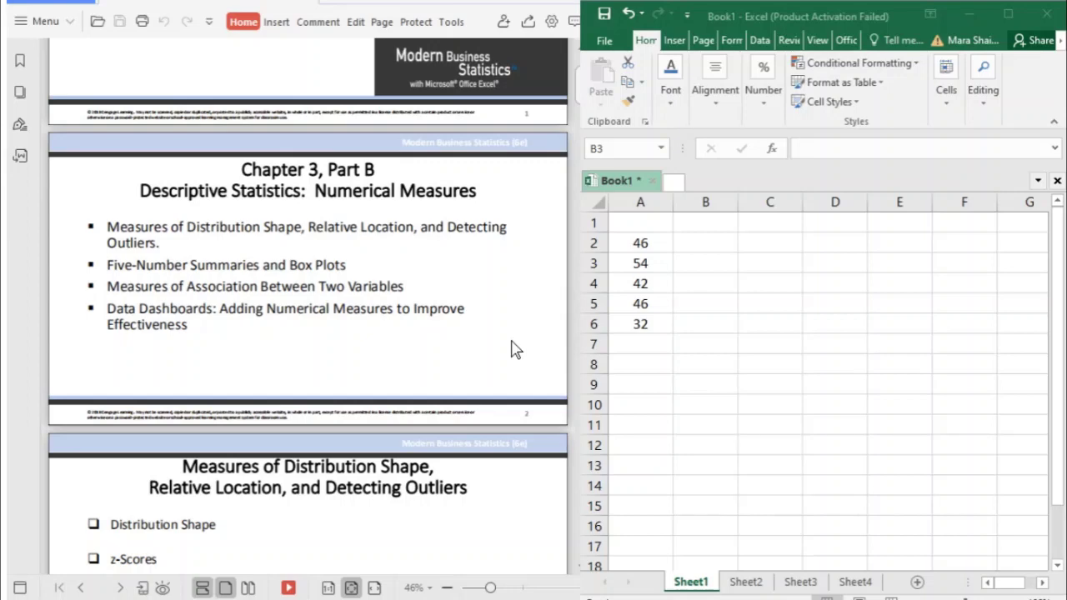
# Read the chapter outline, the topic list on distribution shape and outliers, and the skewness formula slide
pyautogui.scroll(-1, 502, 322)
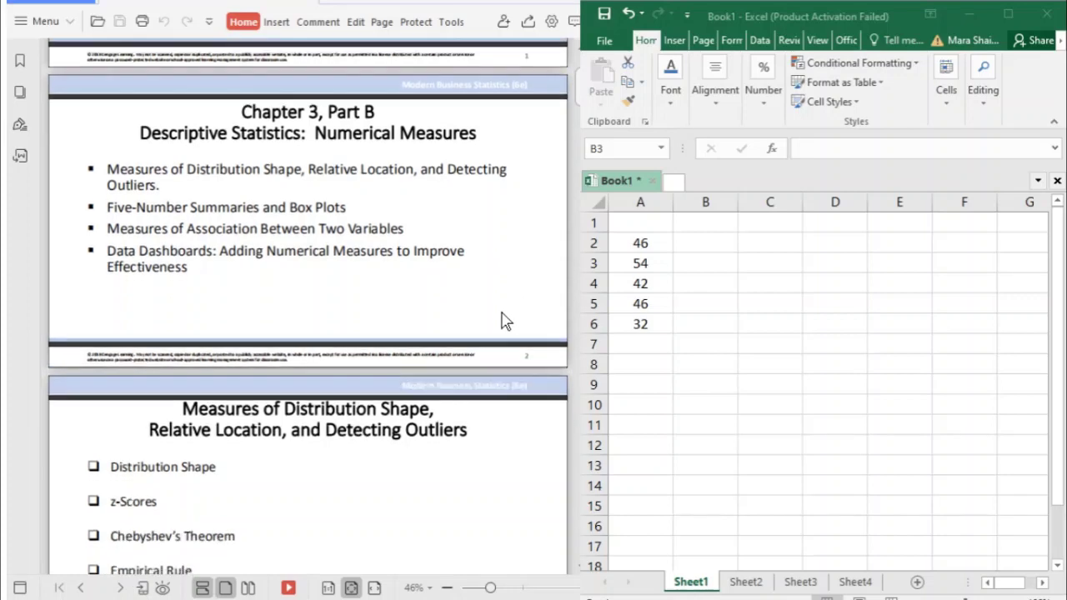
pyautogui.scroll(-2, 502, 321)
pyautogui.scroll(-2, 504, 322)
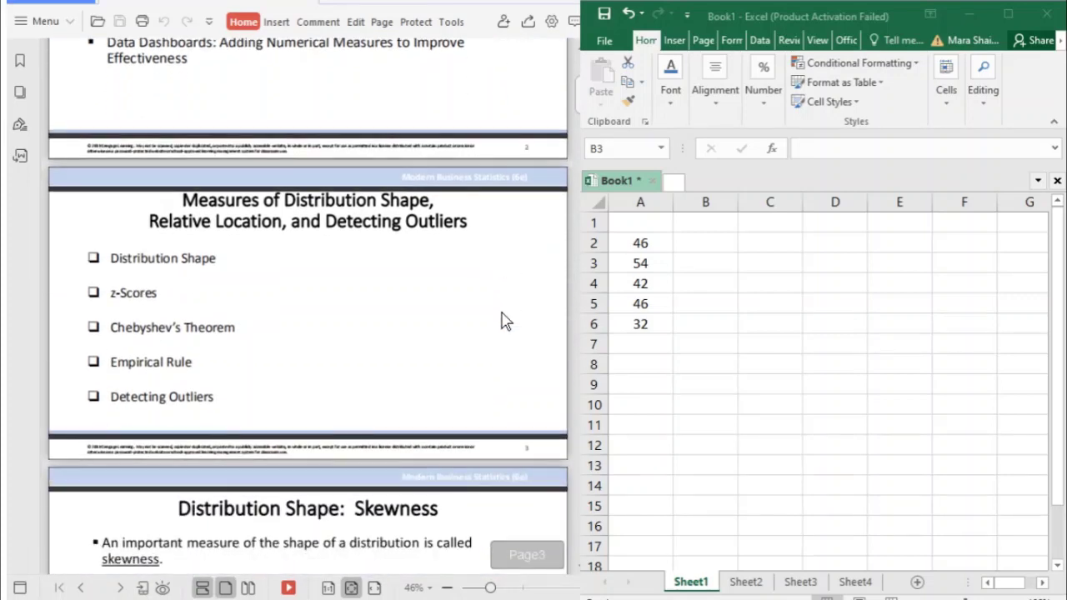
pyautogui.scroll(-1, 505, 321)
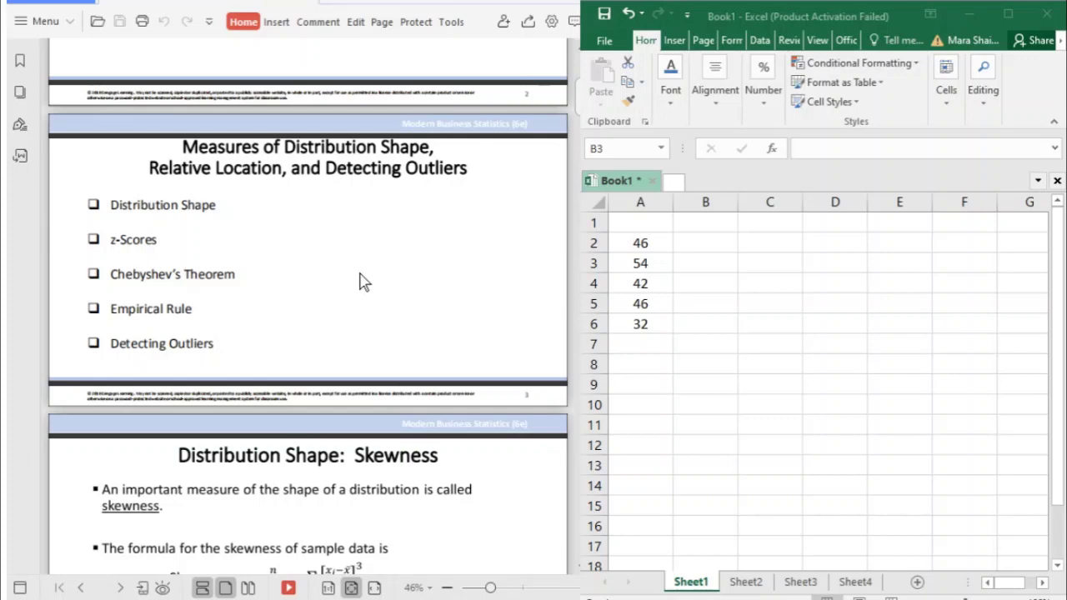
pyautogui.scroll(-1, 360, 282)
pyautogui.scroll(-2, 363, 281)
pyautogui.scroll(-2, 509, 283)
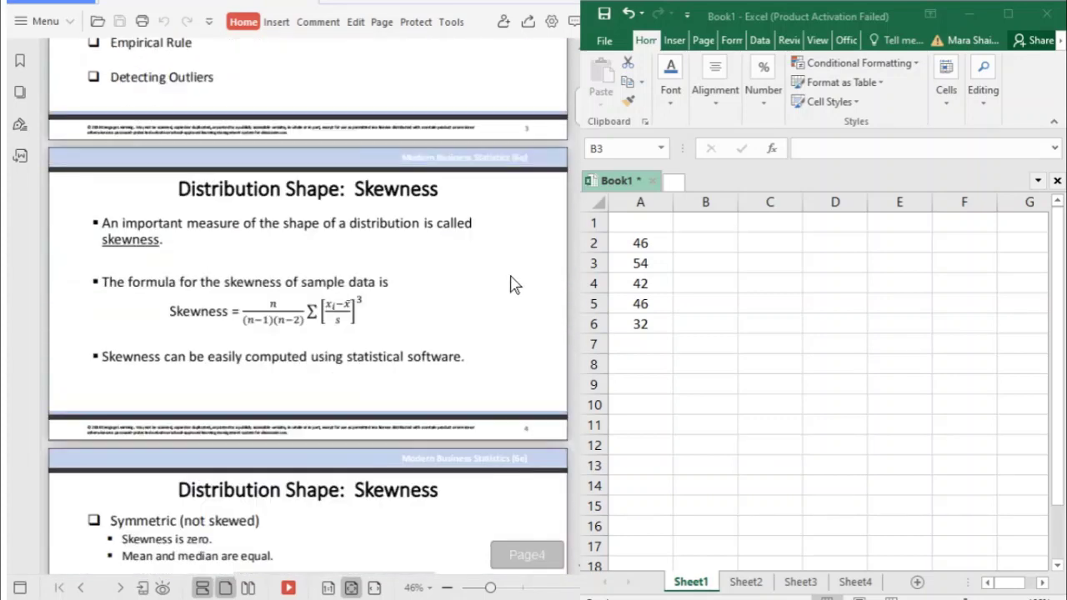
pyautogui.scroll(-1, 510, 284)
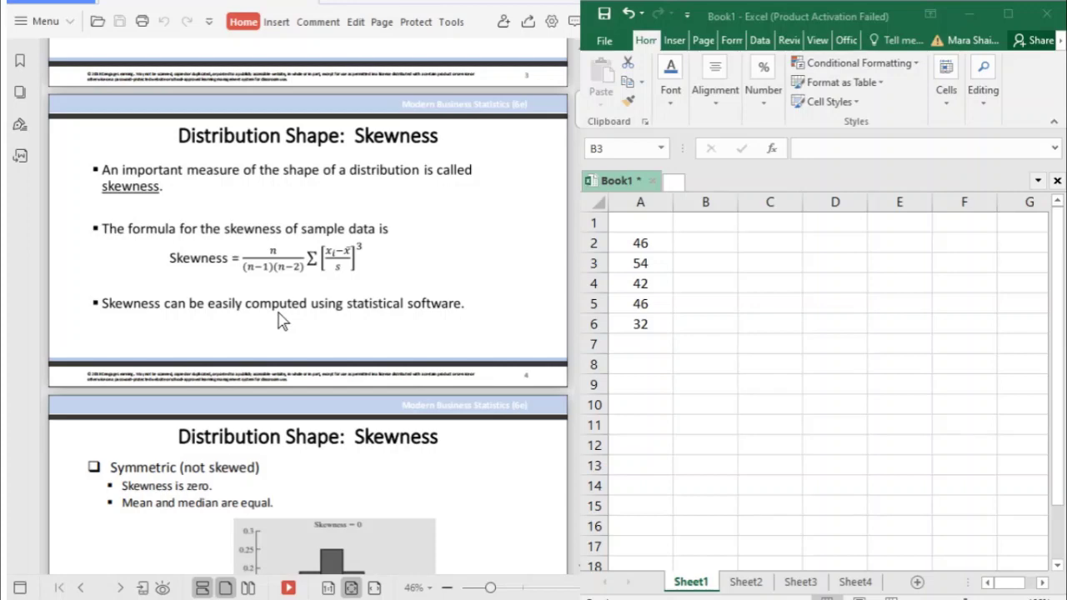
# Examine the skewness slides with histograms for symmetric, moderately left-skewed, moderately right-skewed and highly right-skewed distributions
pyautogui.scroll(-3, 279, 321)
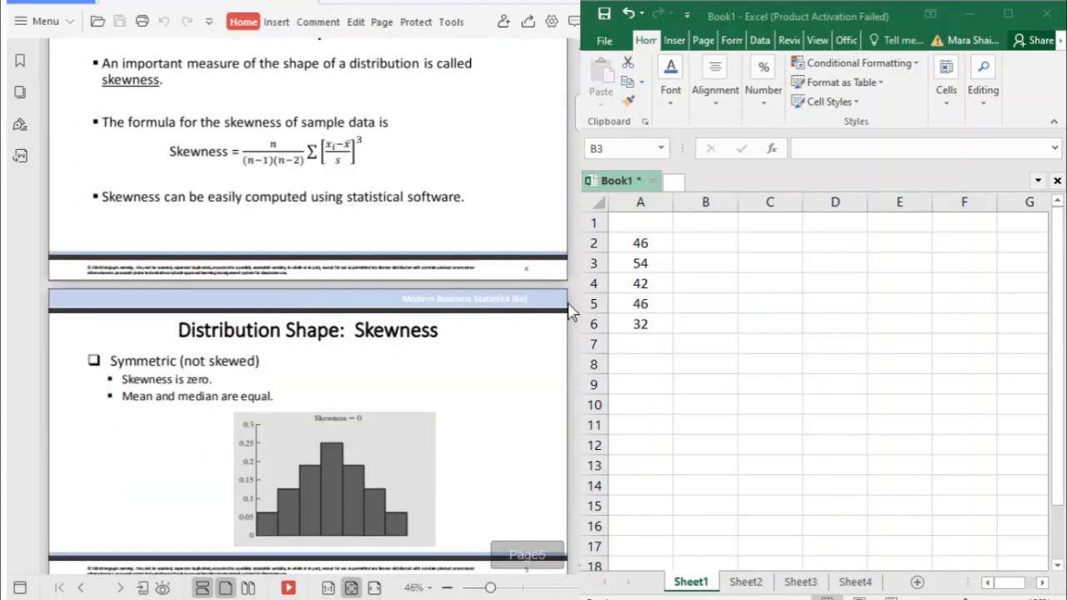
pyautogui.scroll(-2, 530, 314)
pyautogui.scroll(-2, 530, 314)
pyautogui.scroll(1, 530, 315)
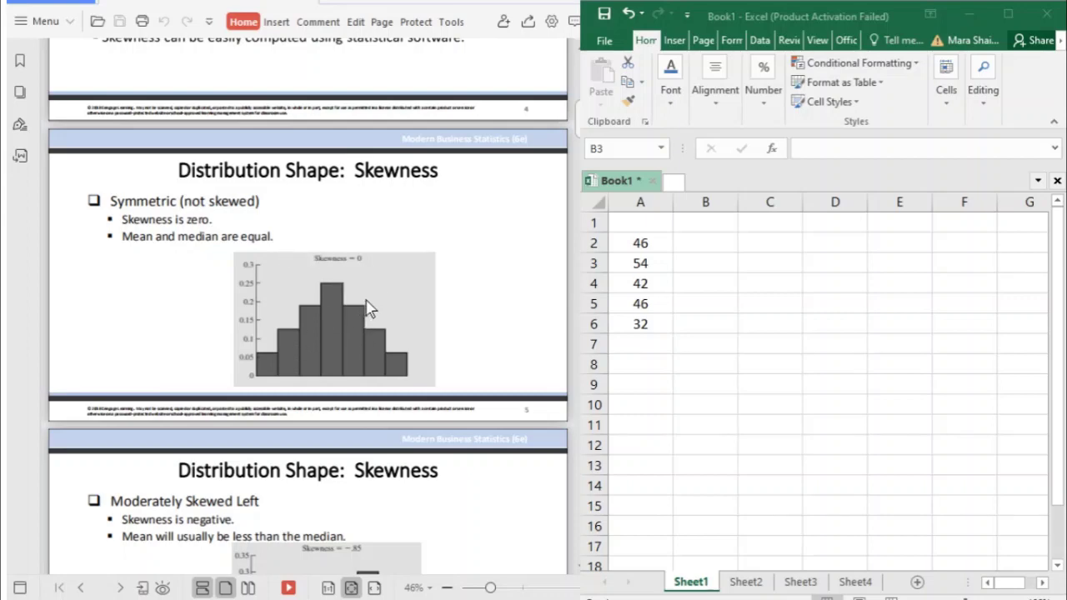
pyautogui.scroll(-2, 367, 308)
pyautogui.scroll(-3, 367, 308)
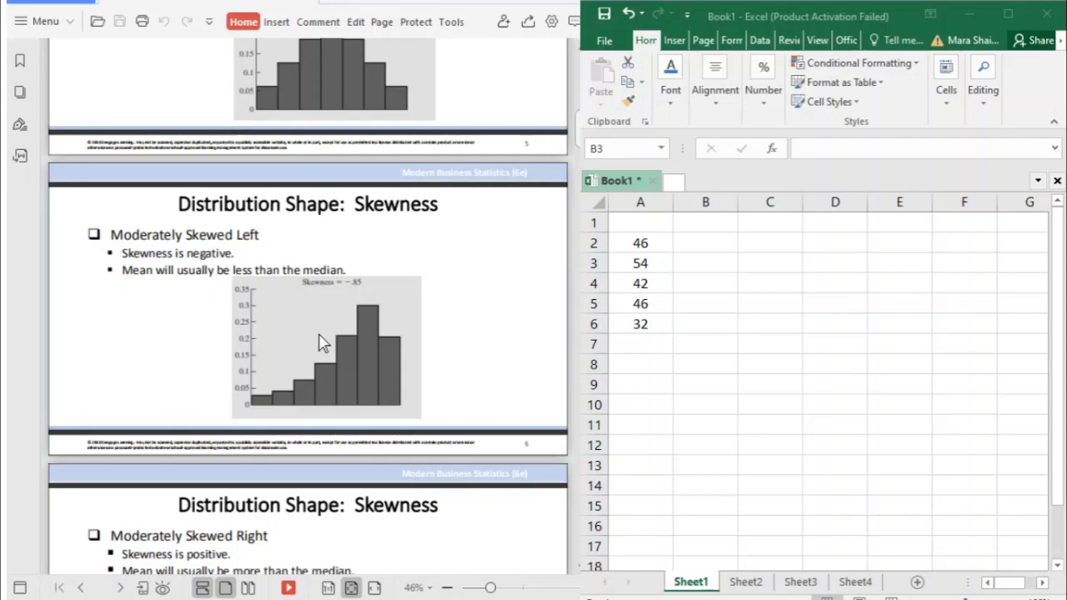
pyautogui.scroll(-3, 324, 346)
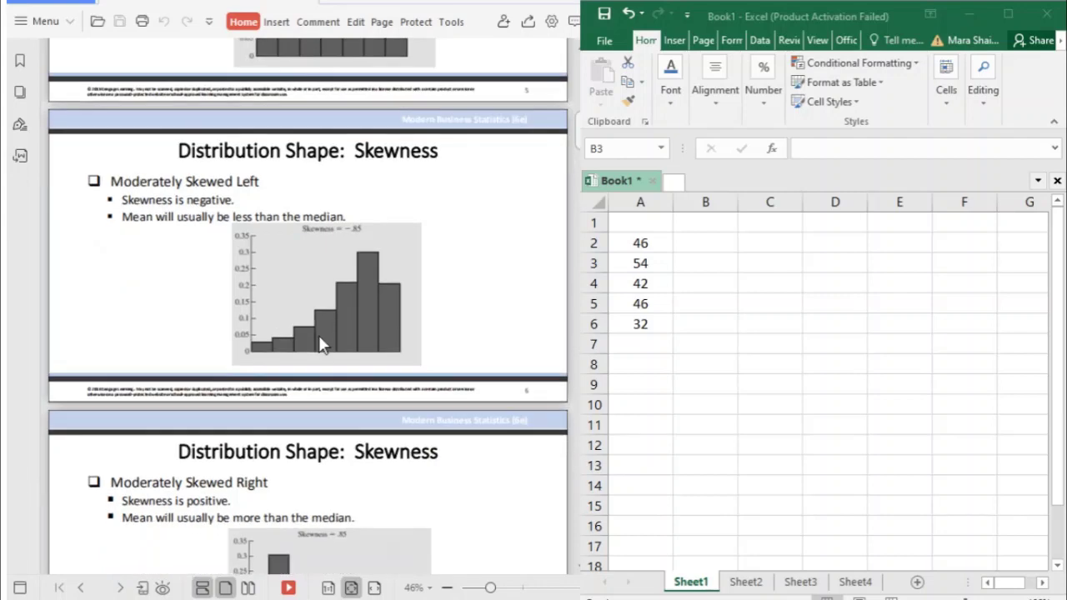
pyautogui.scroll(-1, 323, 345)
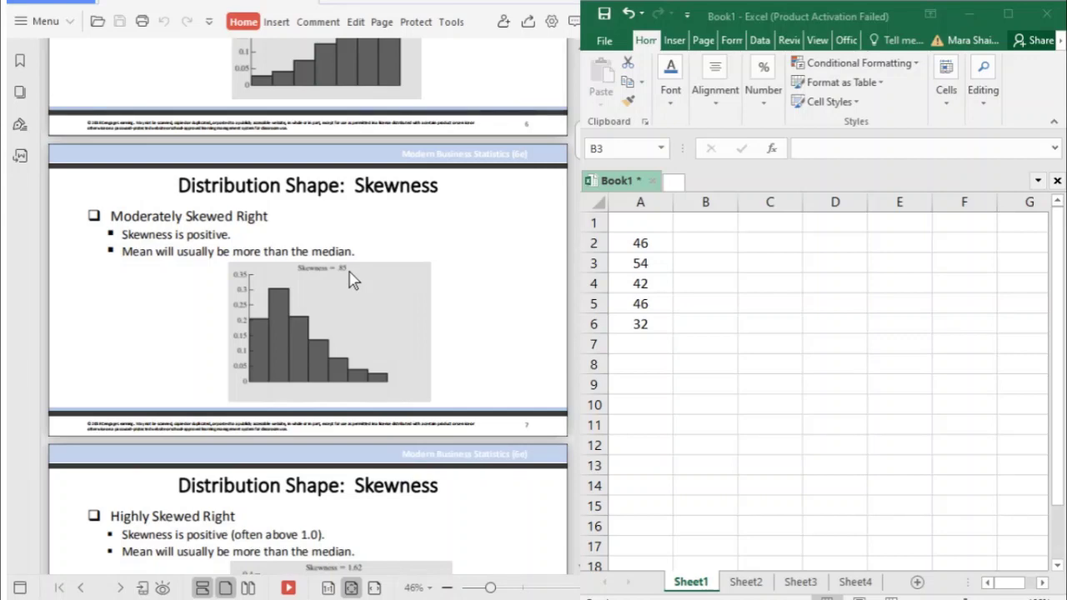
pyautogui.scroll(-5, 350, 280)
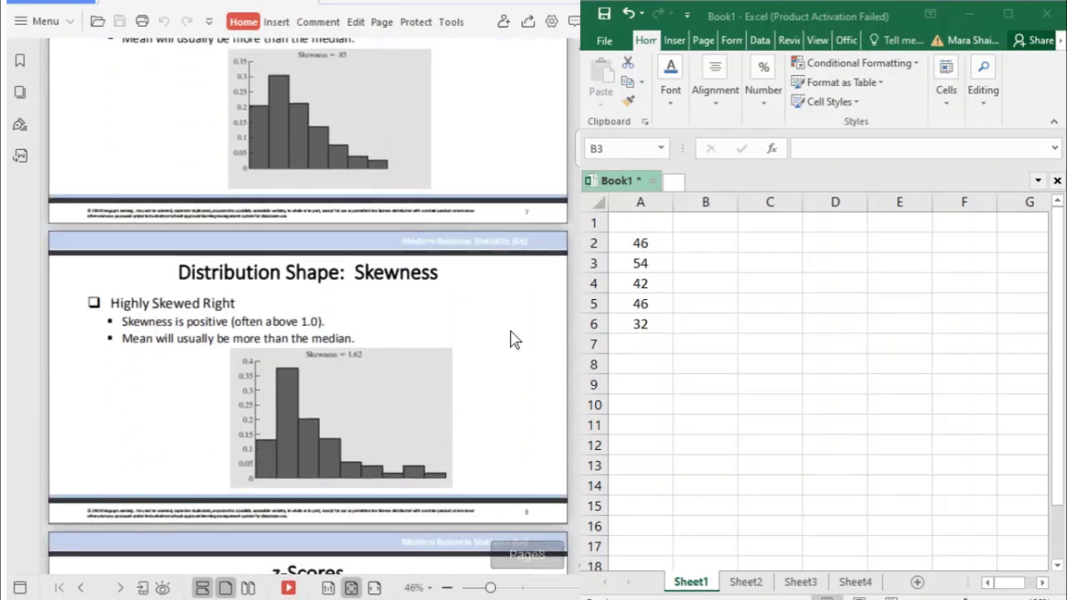
pyautogui.scroll(-1, 510, 339)
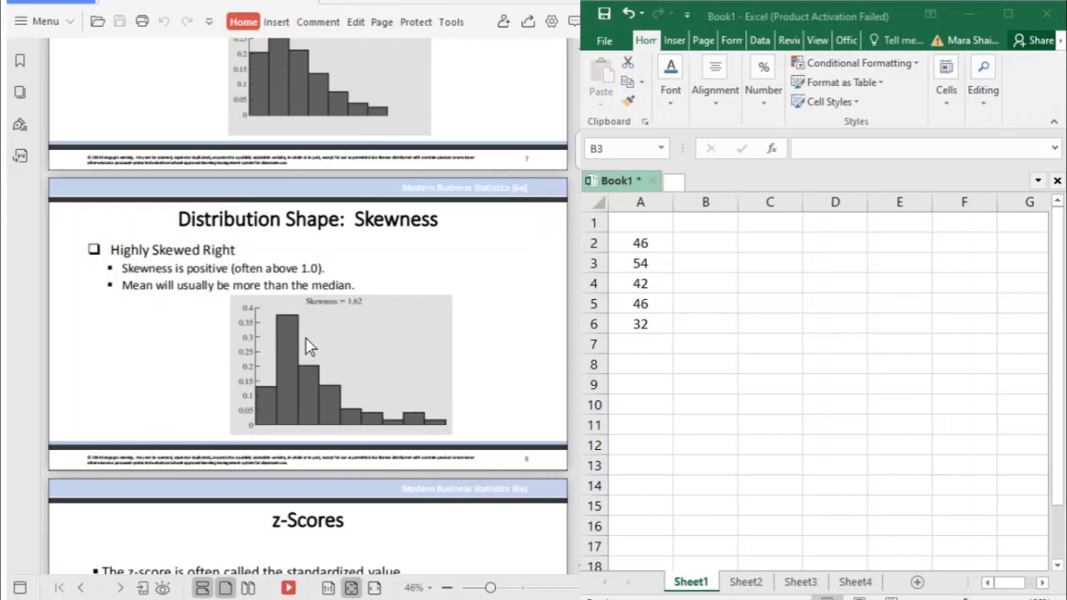
pyautogui.scroll(2, 305, 341)
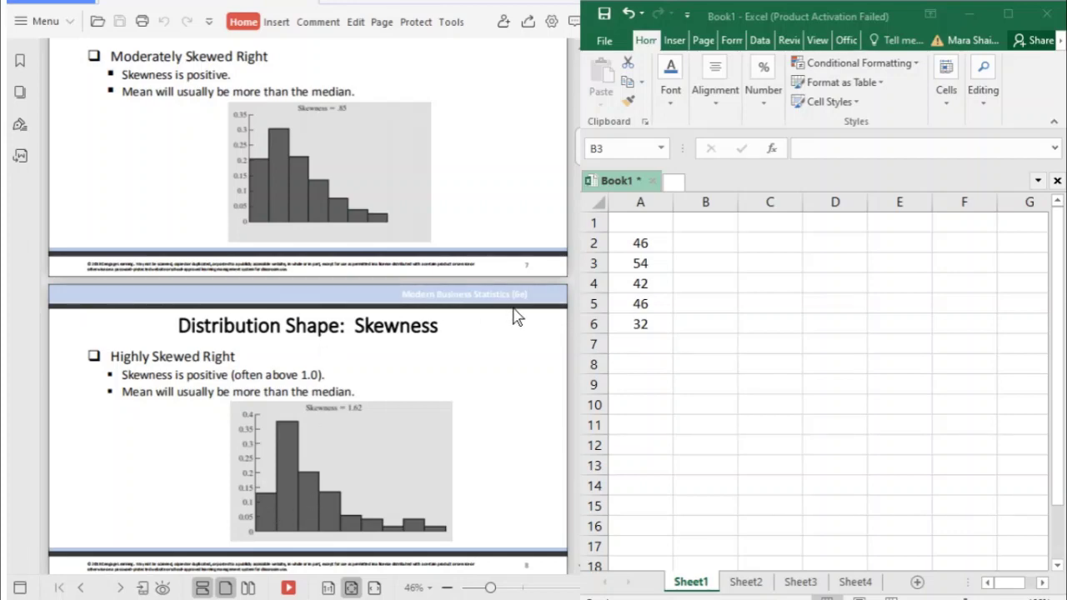
# Read the z-score slides, from the definition and formula through to the class size example table
pyautogui.scroll(-6, 471, 312)
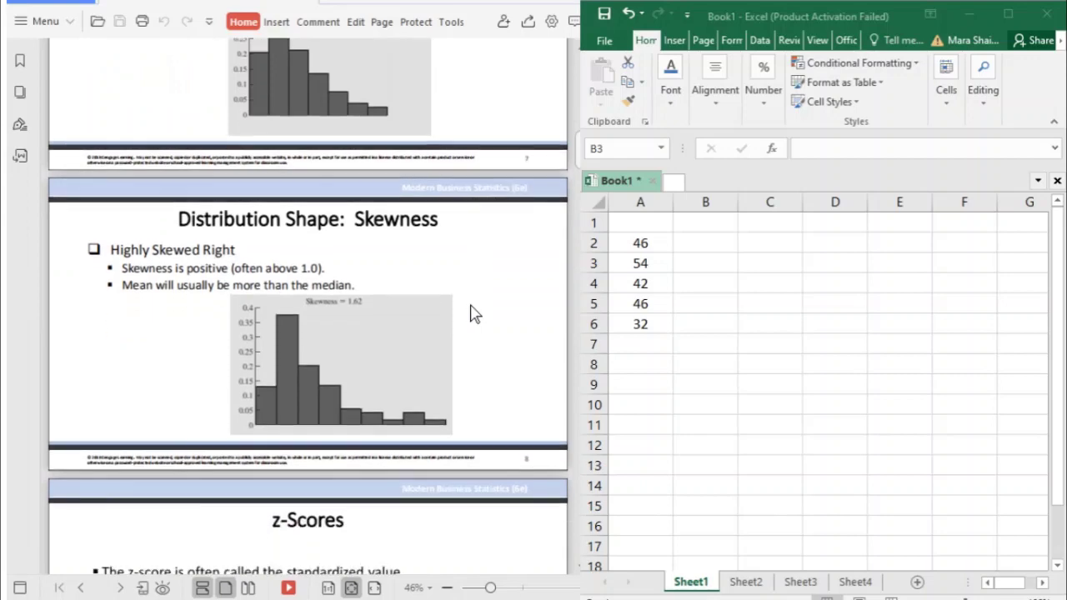
pyautogui.scroll(-3, 472, 312)
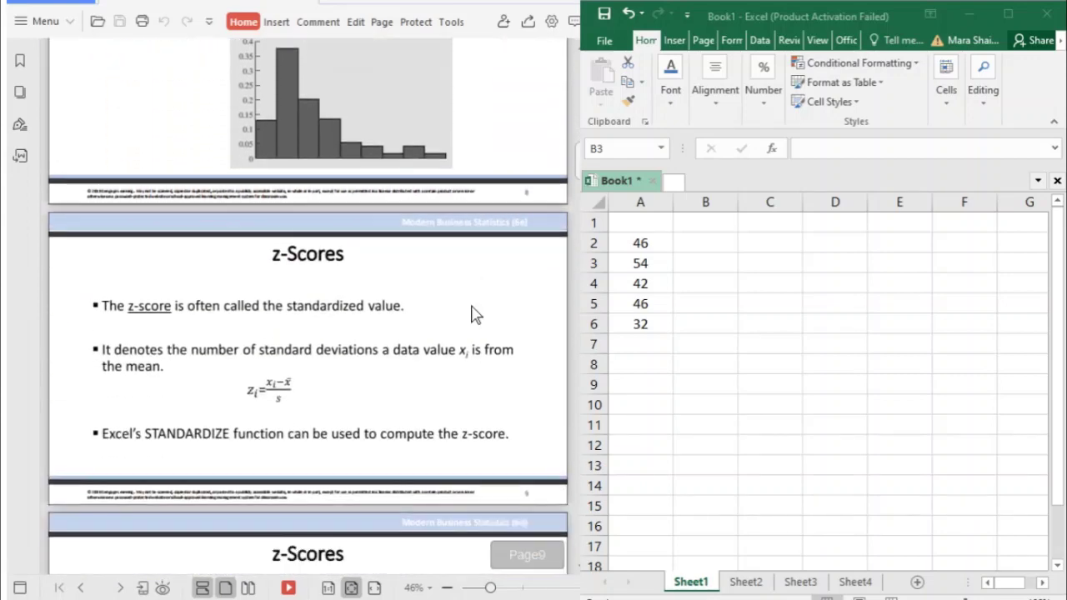
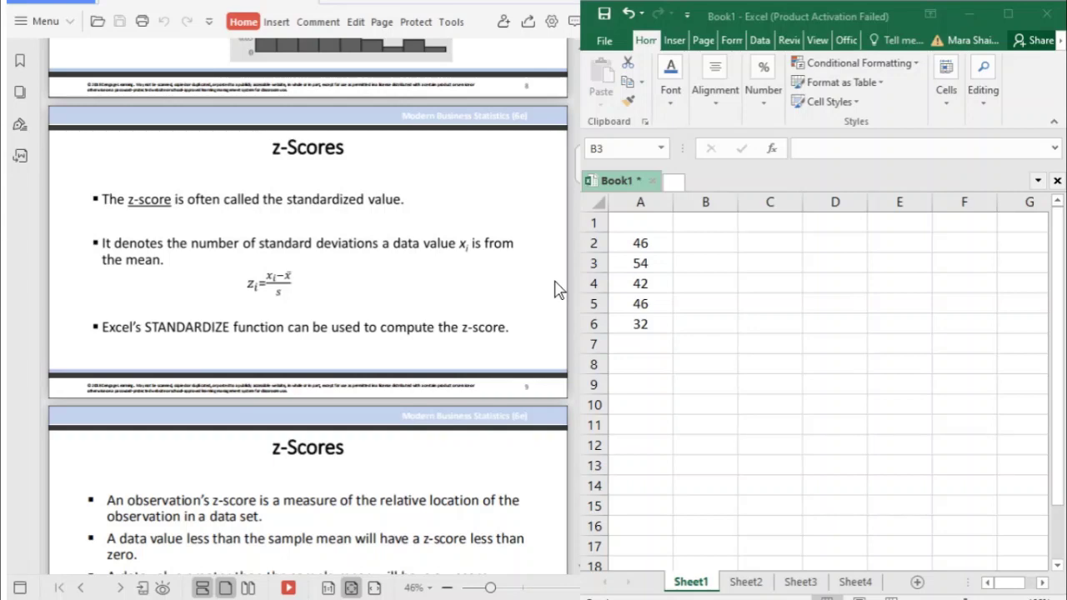
pyautogui.scroll(-3, 388, 316)
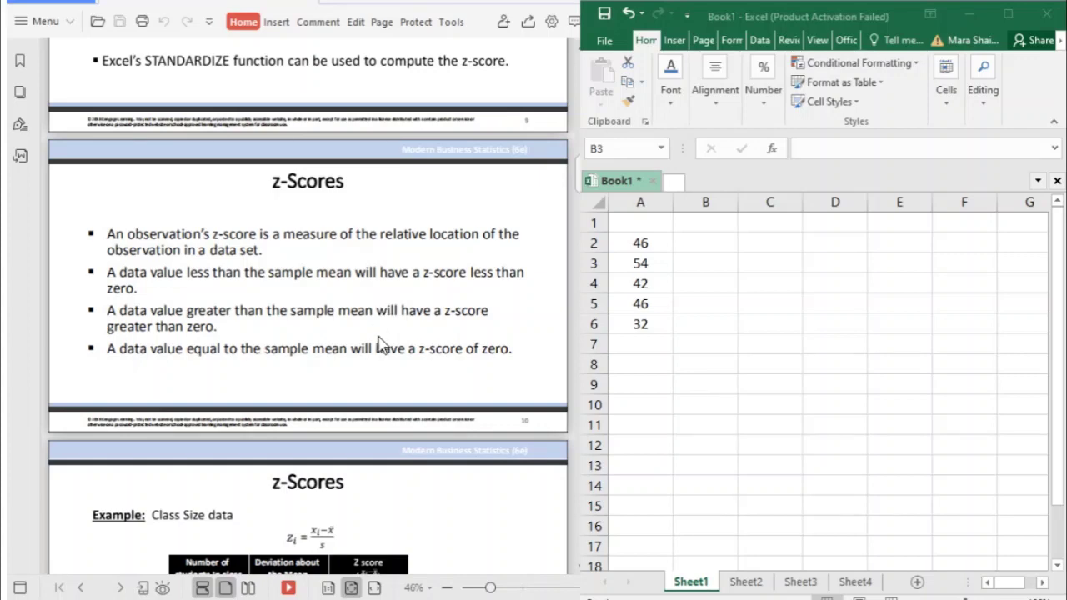
pyautogui.scroll(-4, 380, 342)
pyautogui.scroll(-1, 380, 341)
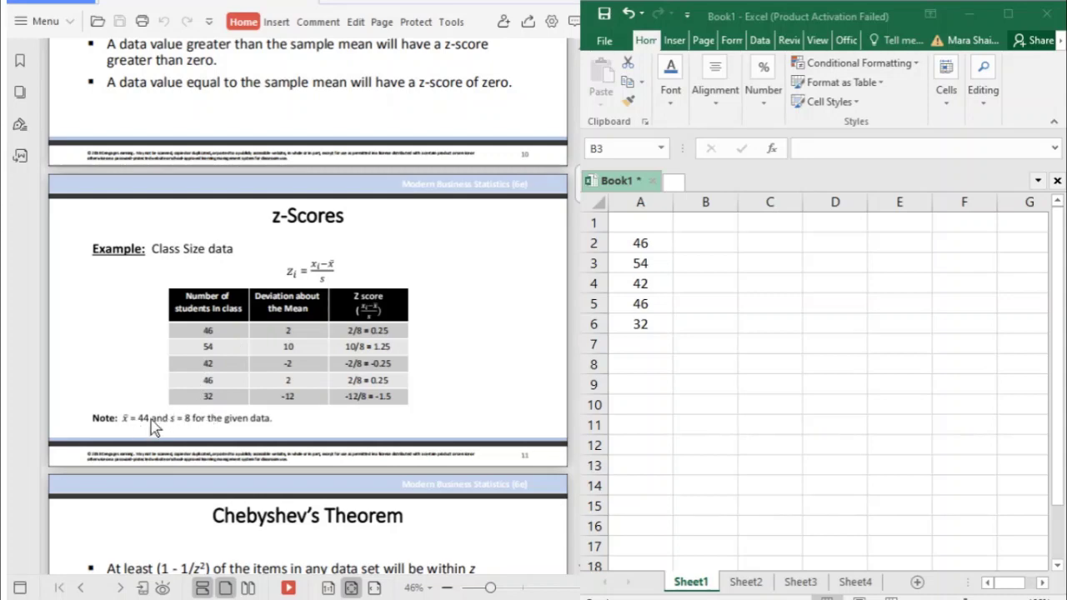
# In the Excel sheet, enter the labels MEAN in cell A8 and STDEV in cell A9 below the class size data
pyautogui.click(705, 223)
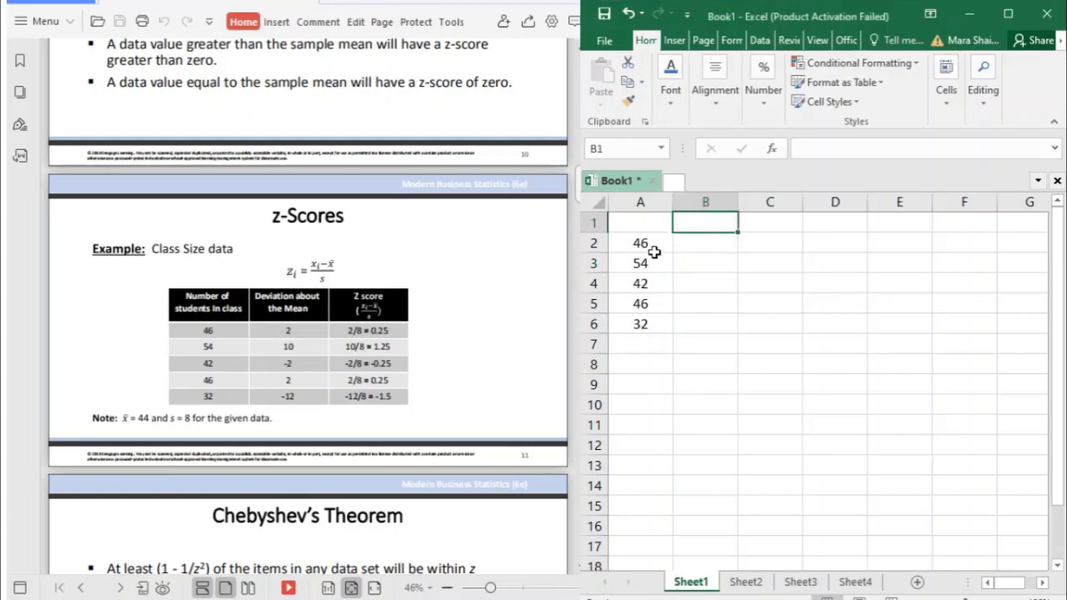
pyautogui.click(640, 365)
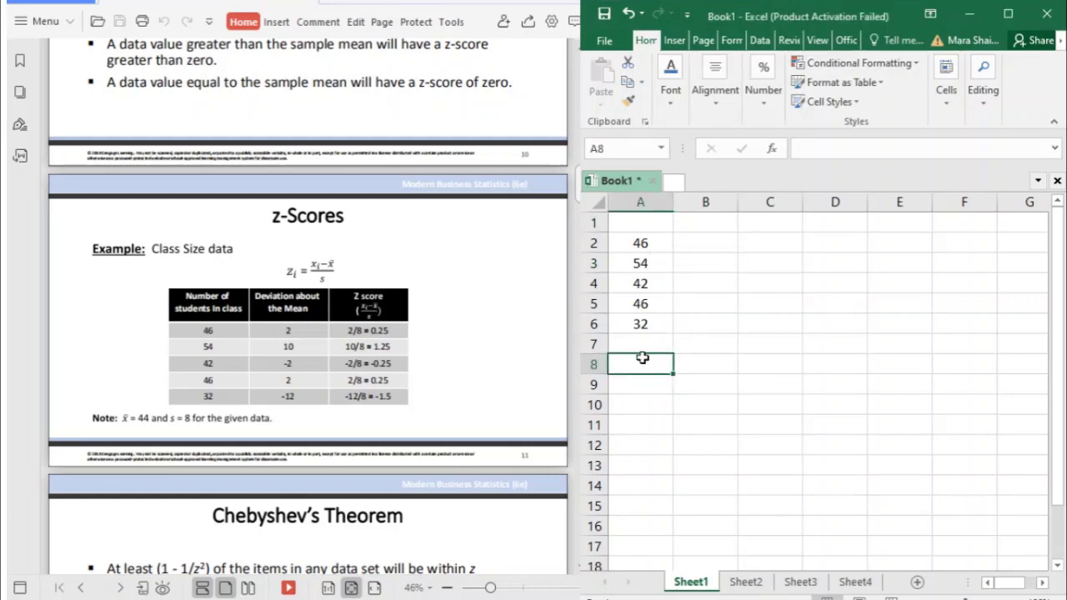
pyautogui.write('NEAR')
pyautogui.press('BackSpace')
pyautogui.press('BackSpace')
pyautogui.press('BackSpace')
pyautogui.press('BackSpace')
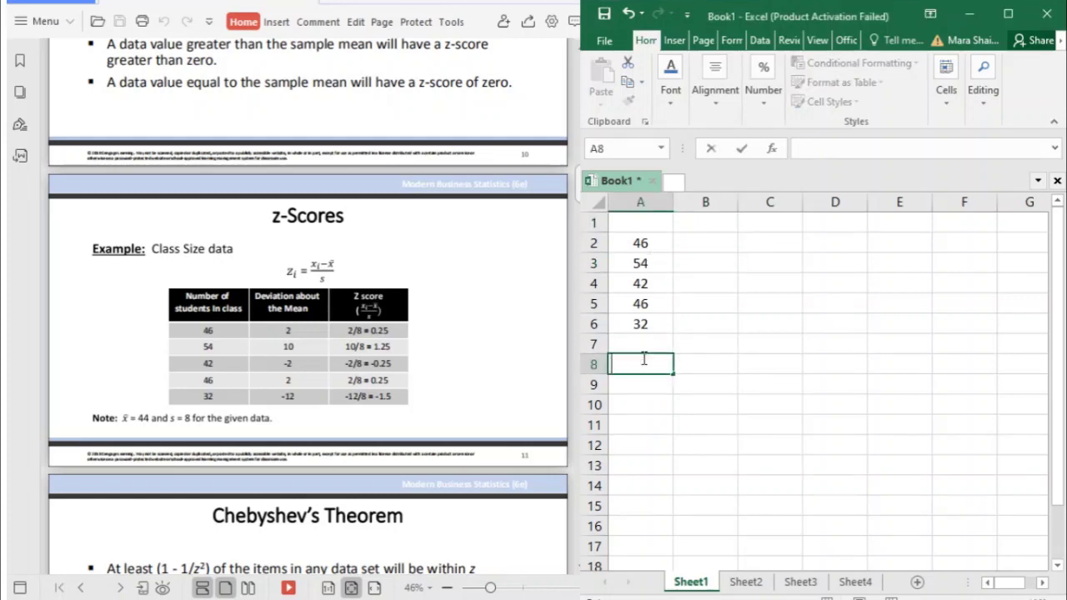
pyautogui.write('MEAN')
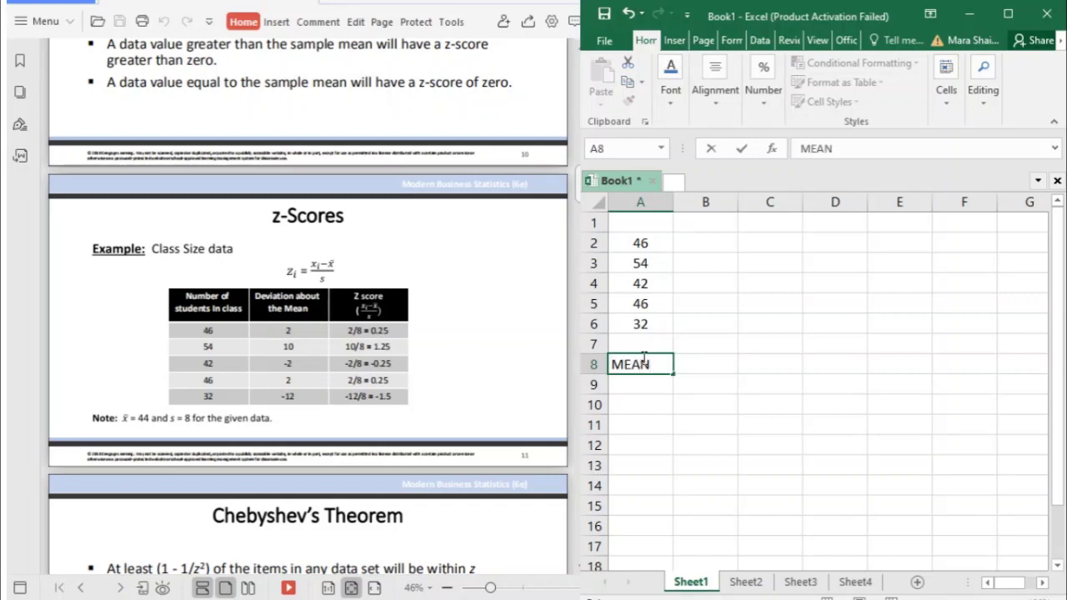
pyautogui.press('Return')
pyautogui.write('STDEV')
pyautogui.press('Tab')
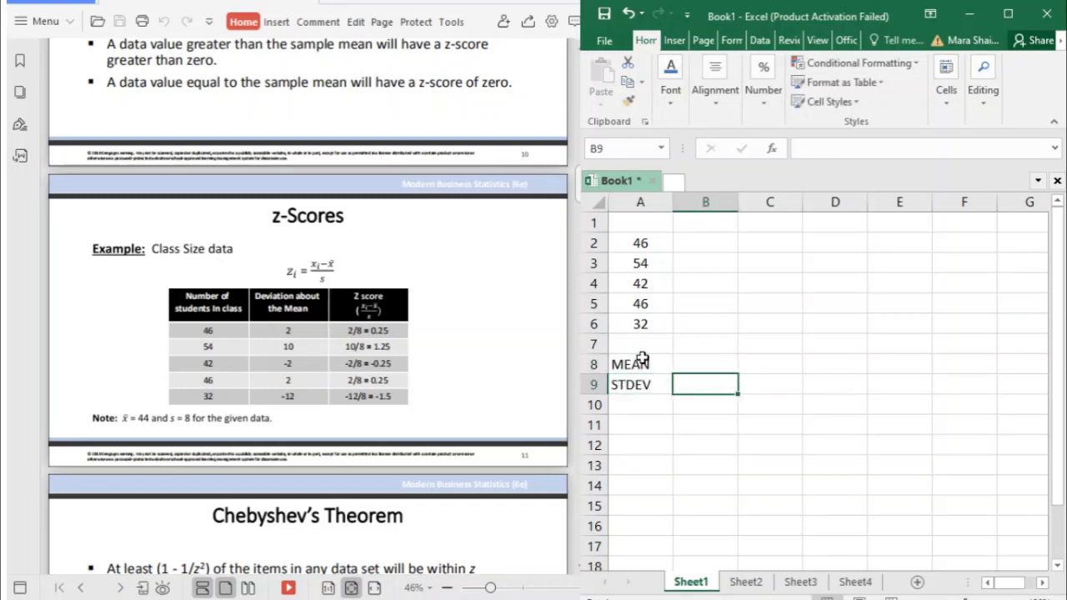
# Calculate the mean of the class size data in cell B8 with the AVERAGE function over A2:A6
pyautogui.press('Up')
pyautogui.write('=A')
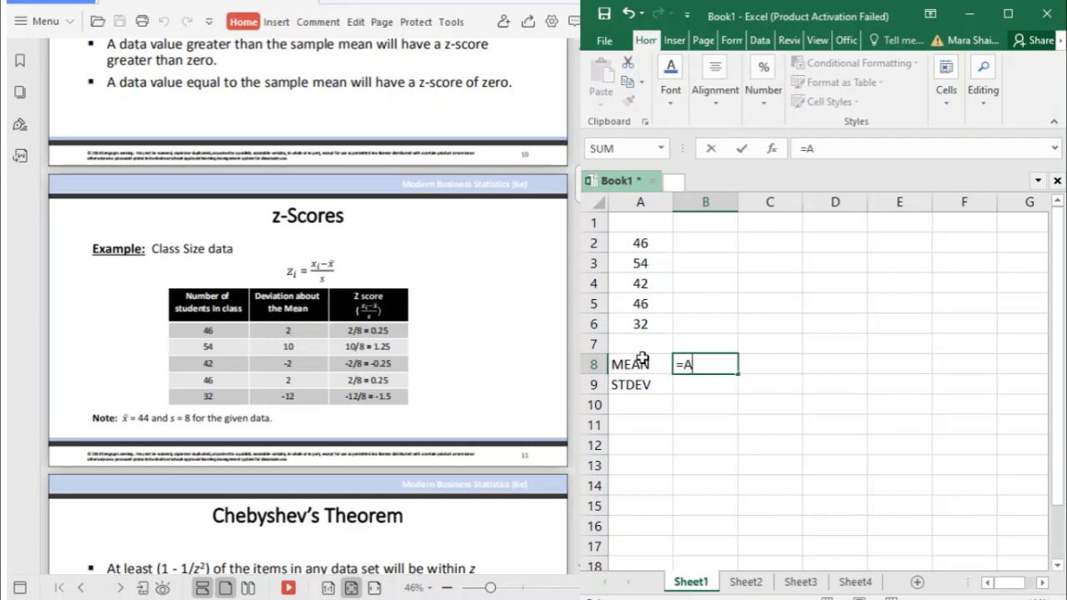
pyautogui.write('VERGA')
pyautogui.press('BackSpace')
pyautogui.press('BackSpace')
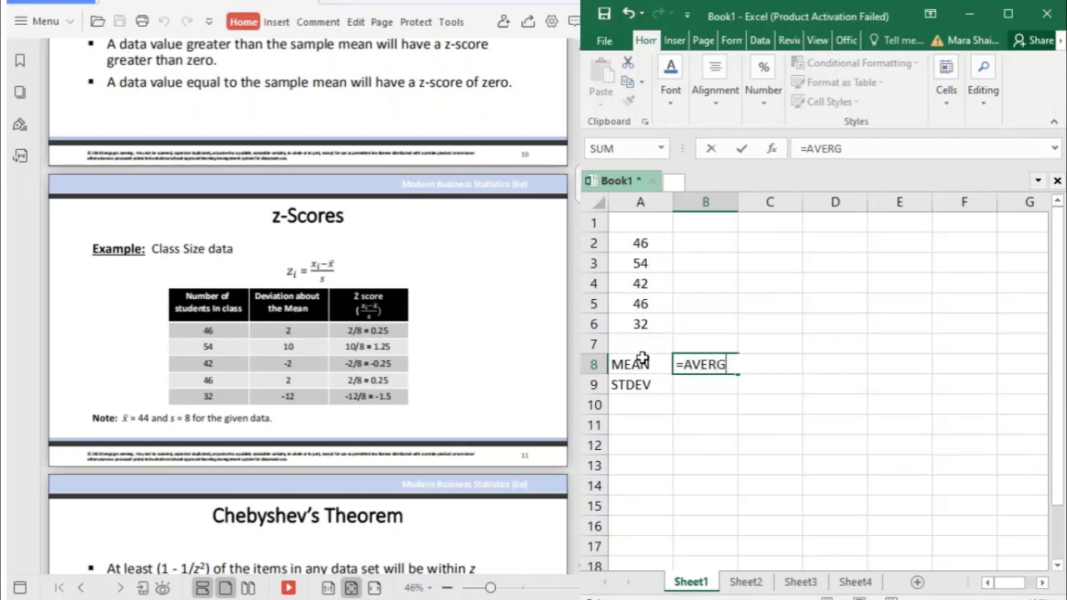
pyautogui.write('AGE(')
pyautogui.moveTo(638, 243); pyautogui.dragTo(650, 325)
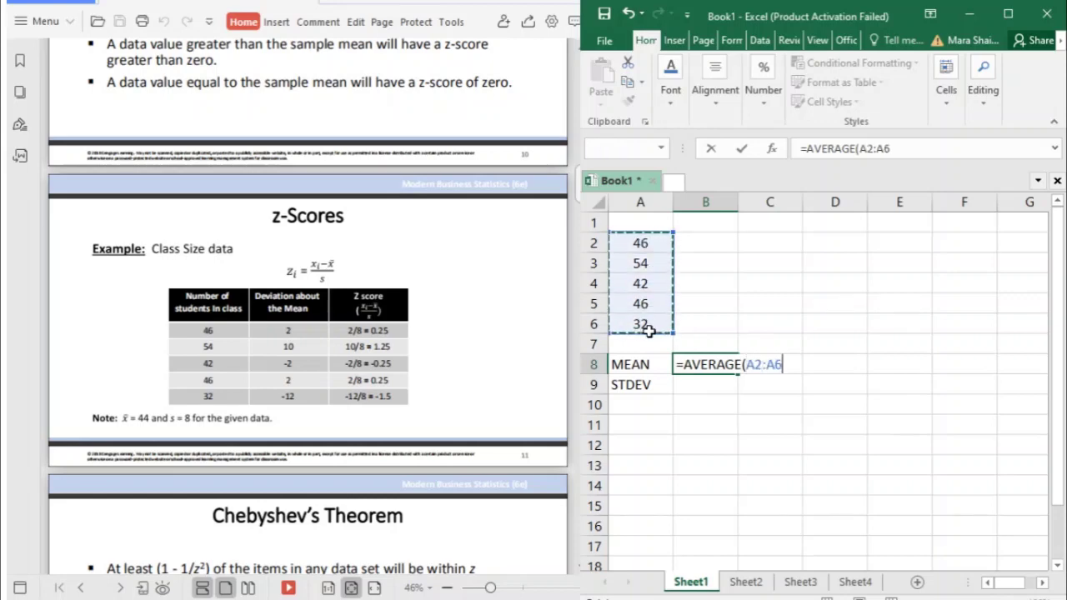
pyautogui.press('Return')
# Calculate the sample standard deviation in cell B9 with STDEV.S over A2:A6, and review both result formulas
pyautogui.write('=')
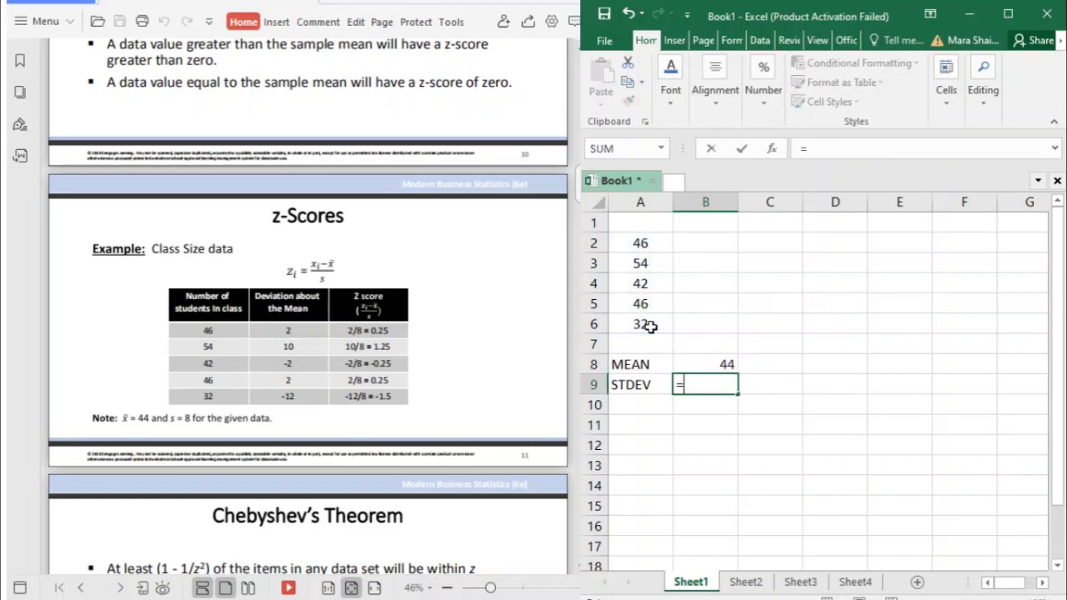
pyautogui.write('STDEV')
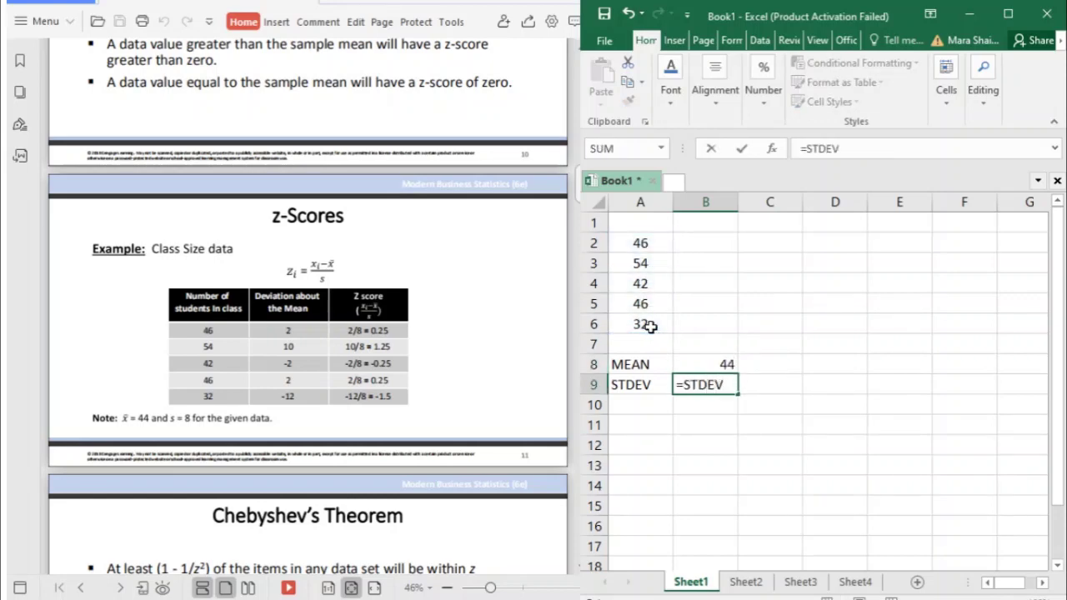
pyautogui.write('.S(')
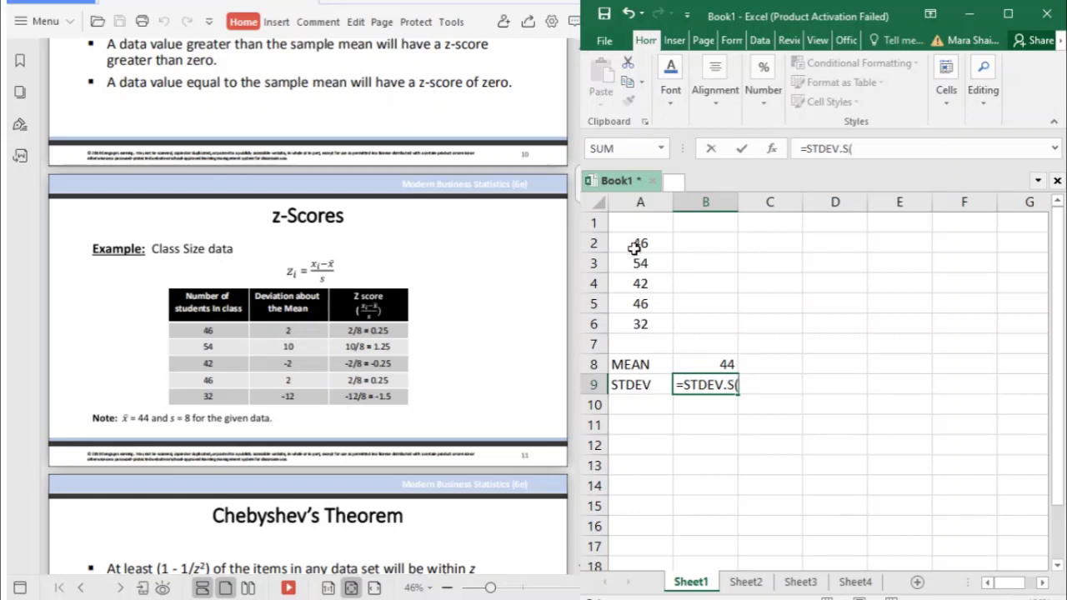
pyautogui.moveTo(635, 245)
pyautogui.mouseDown()
pyautogui.moveTo(637, 323)
pyautogui.moveTo(638, 246)
pyautogui.mouseUp()
pyautogui.click(636, 322)
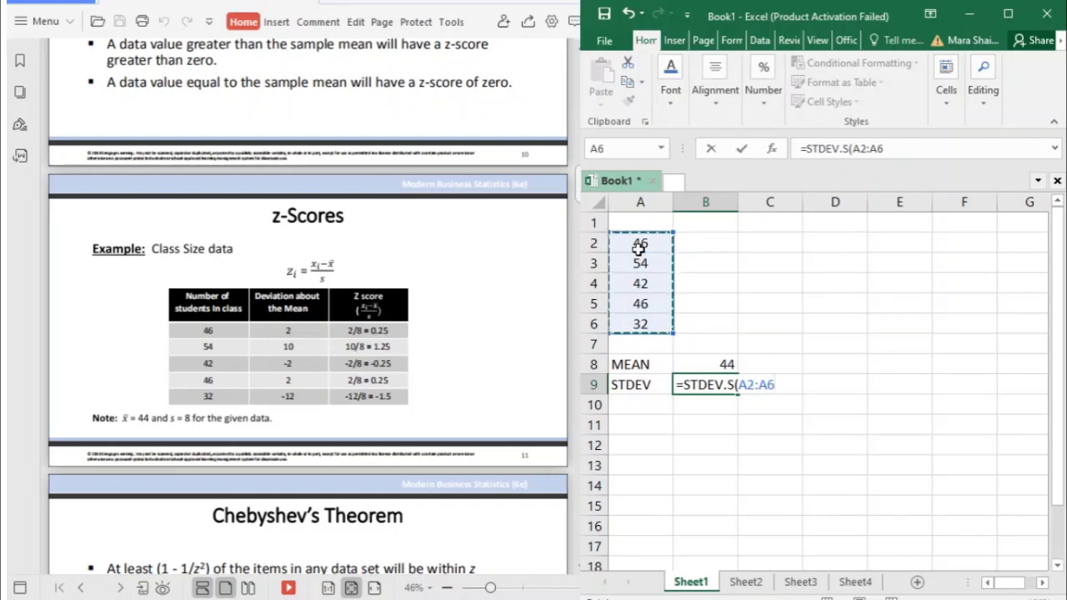
pyautogui.press('Return')
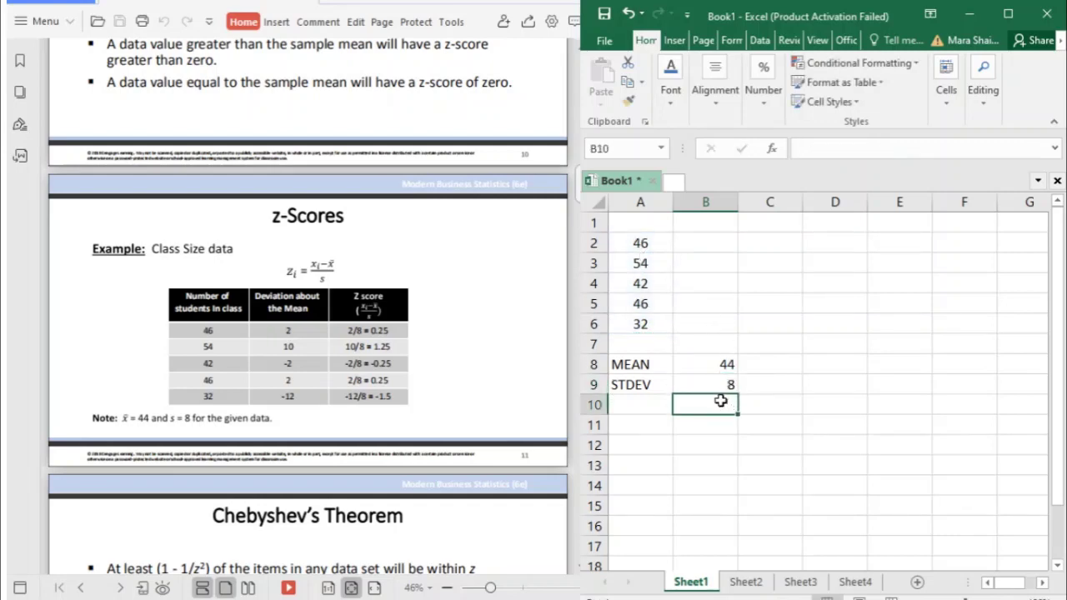
pyautogui.click(730, 361)
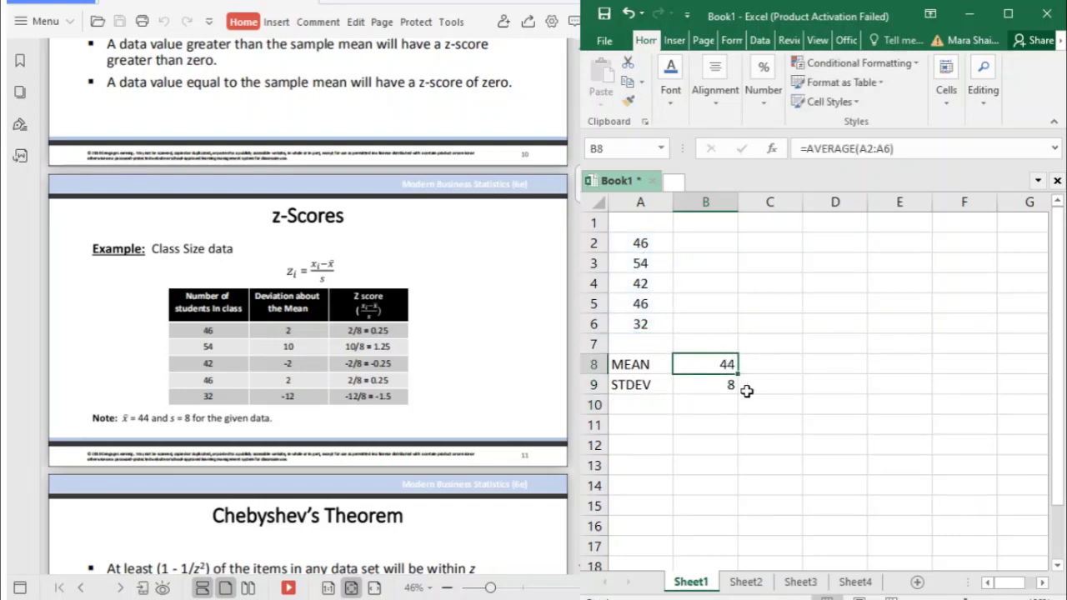
pyautogui.click(721, 392)
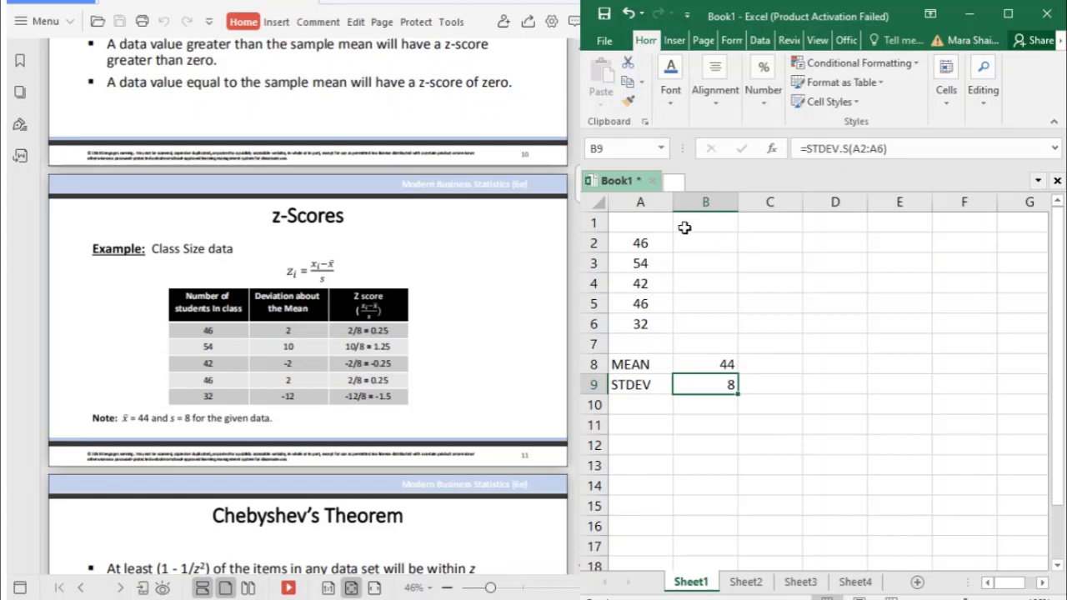
# Enter the header X in cell A1 above the class size data, and format row 1 as centred and bold
pyautogui.click(634, 228)
pyautogui.write('X')
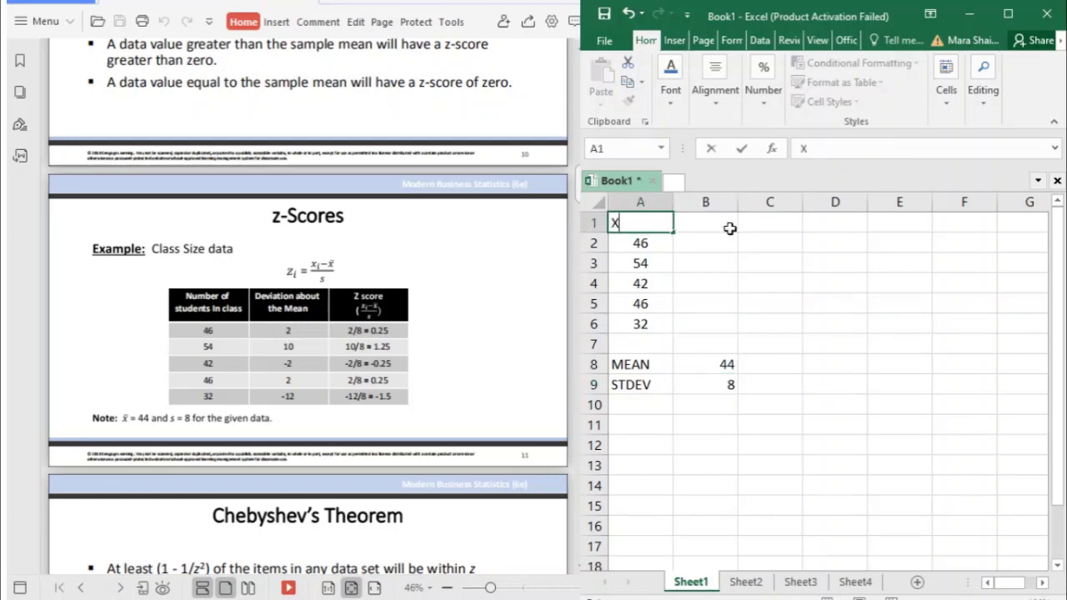
pyautogui.click(707, 229)
pyautogui.click(593, 223)
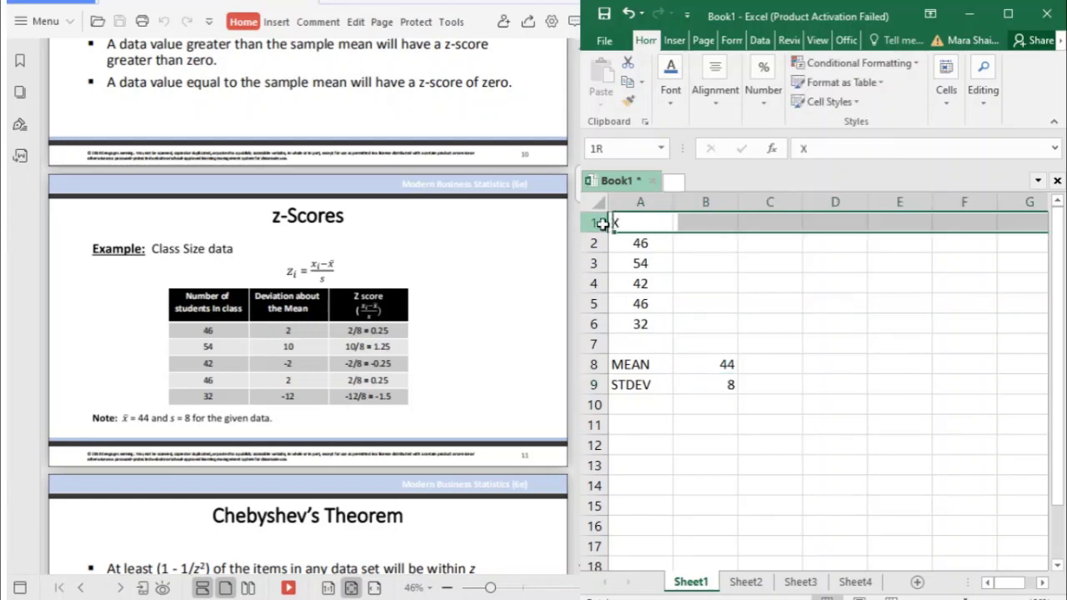
pyautogui.click(709, 106)
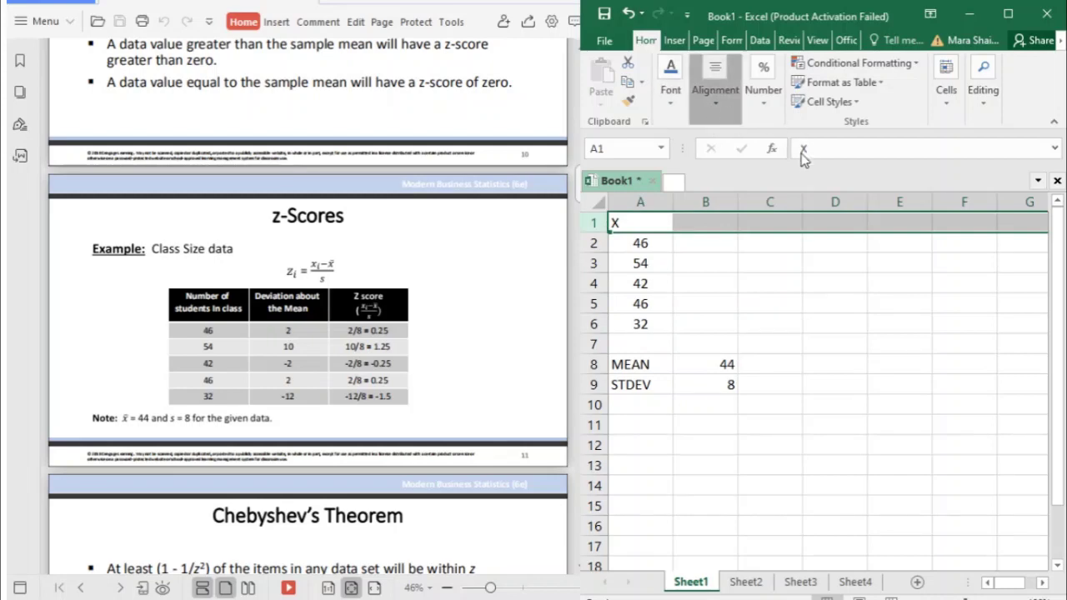
pyautogui.click(722, 173)
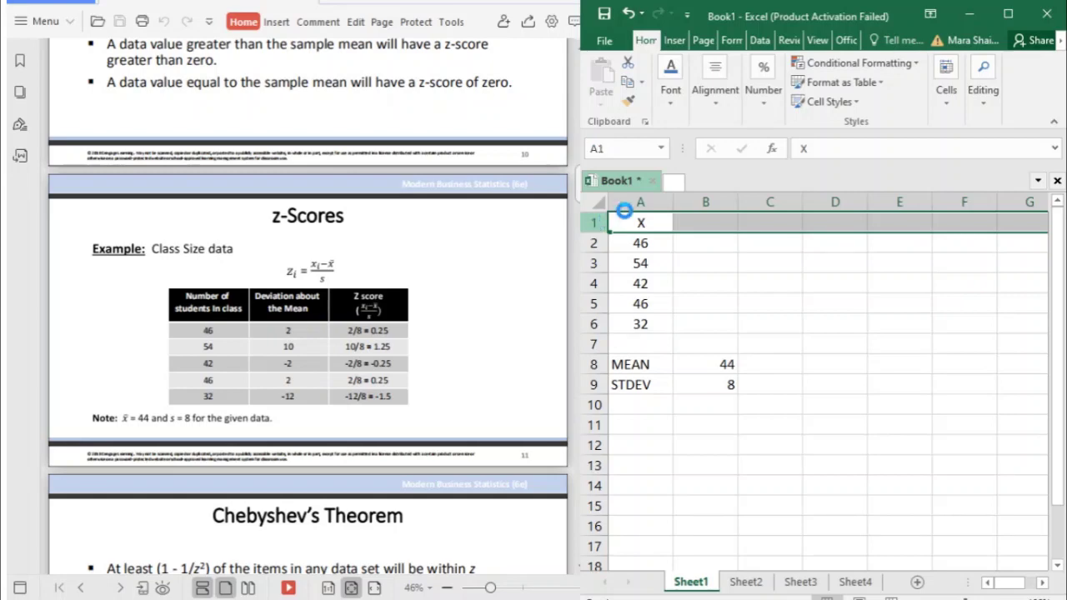
pyautogui.hotkey('ctrl', 'b')
# Widen column B slightly and enter the header D.A.T.M in cell B1
pyautogui.click(705, 224)
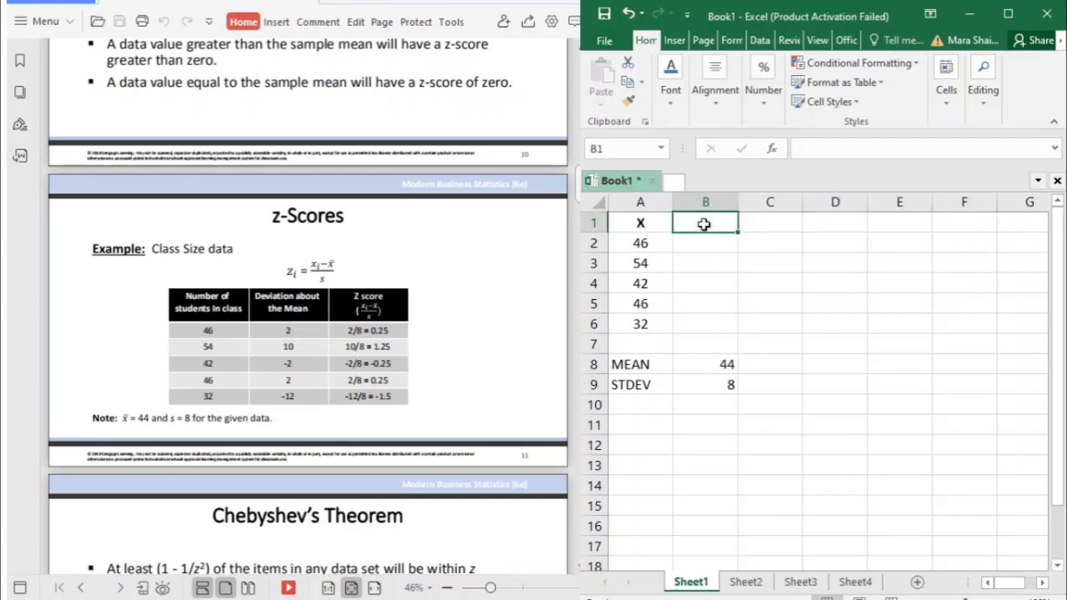
pyautogui.moveTo(734, 201); pyautogui.dragTo(756, 201)
pyautogui.click(750, 205)
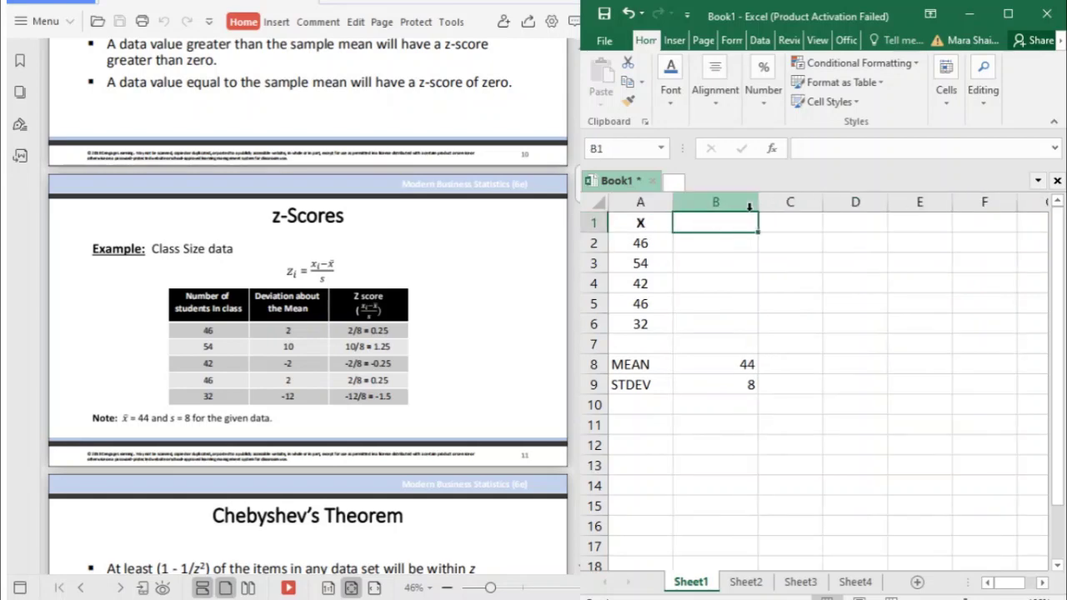
pyautogui.click(729, 232)
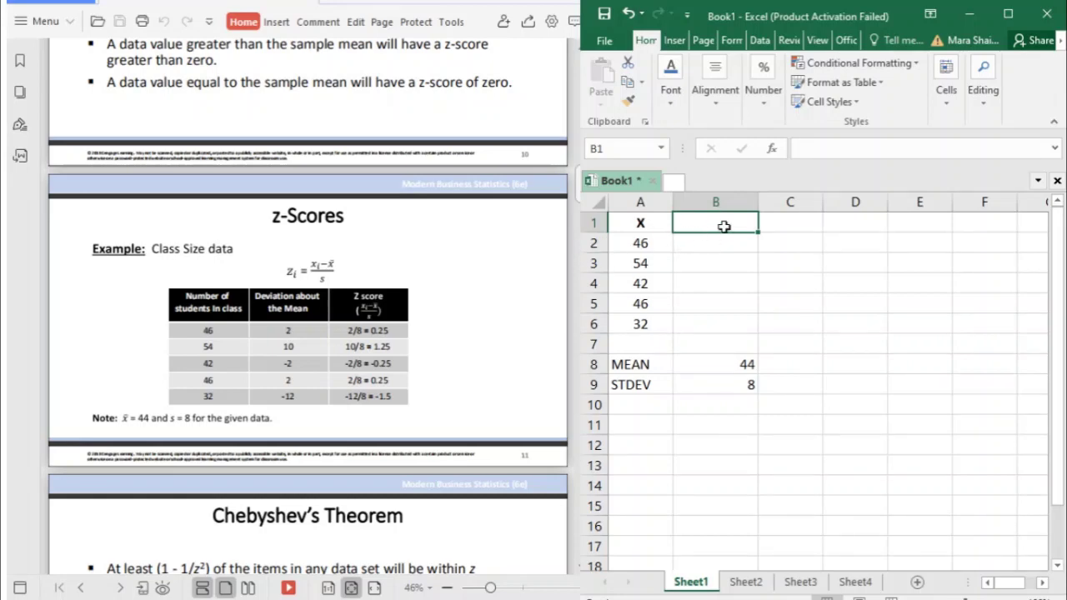
pyautogui.write('DEV')
pyautogui.press('BackSpace')
pyautogui.press('BackSpace')
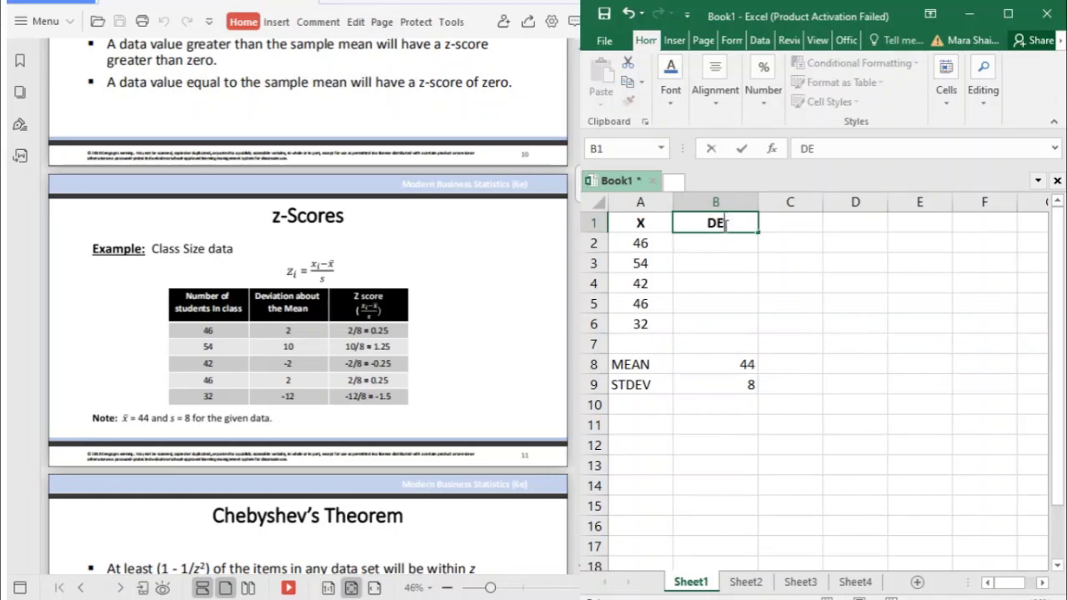
pyautogui.write('.A.T.M')
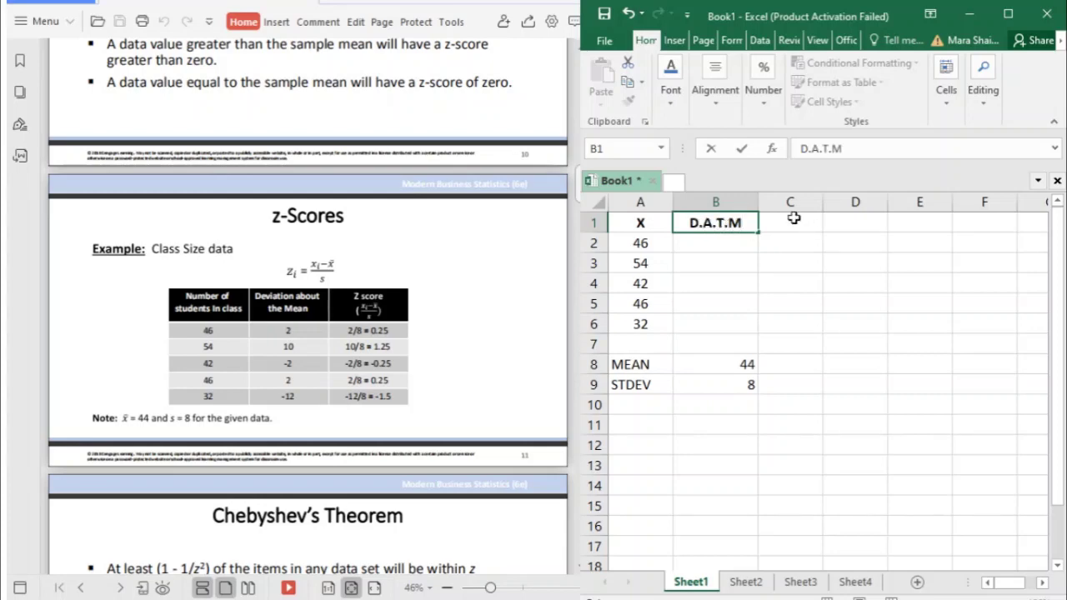
# Calculate the first deviation about the mean in cell B2 with =A2-$B$8, keeping the mean as an absolute reference
pyautogui.click(697, 243)
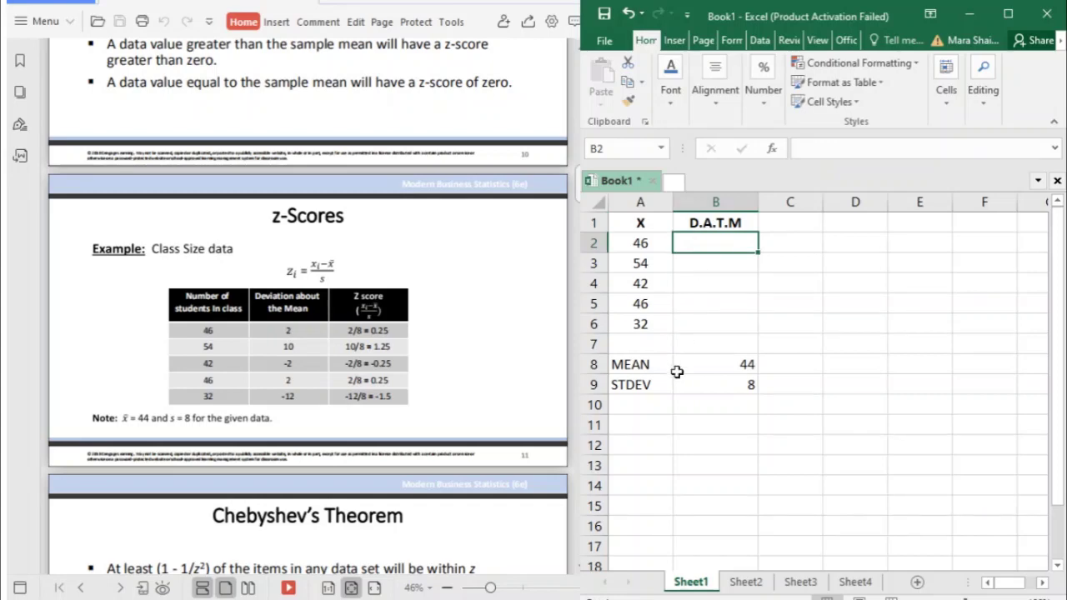
pyautogui.write('-')
pyautogui.write('=')
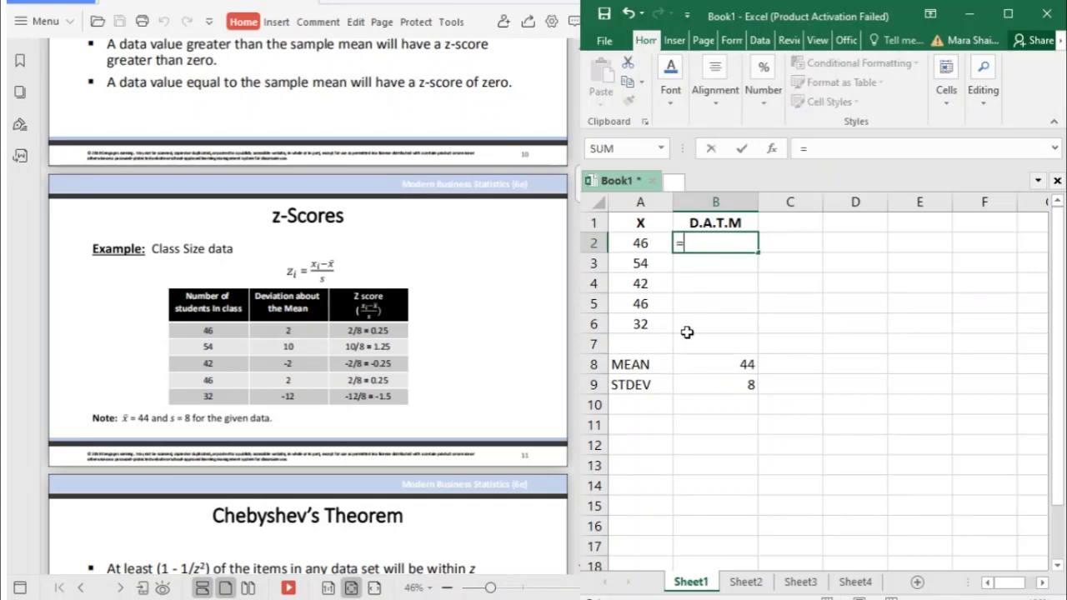
pyautogui.click(647, 245)
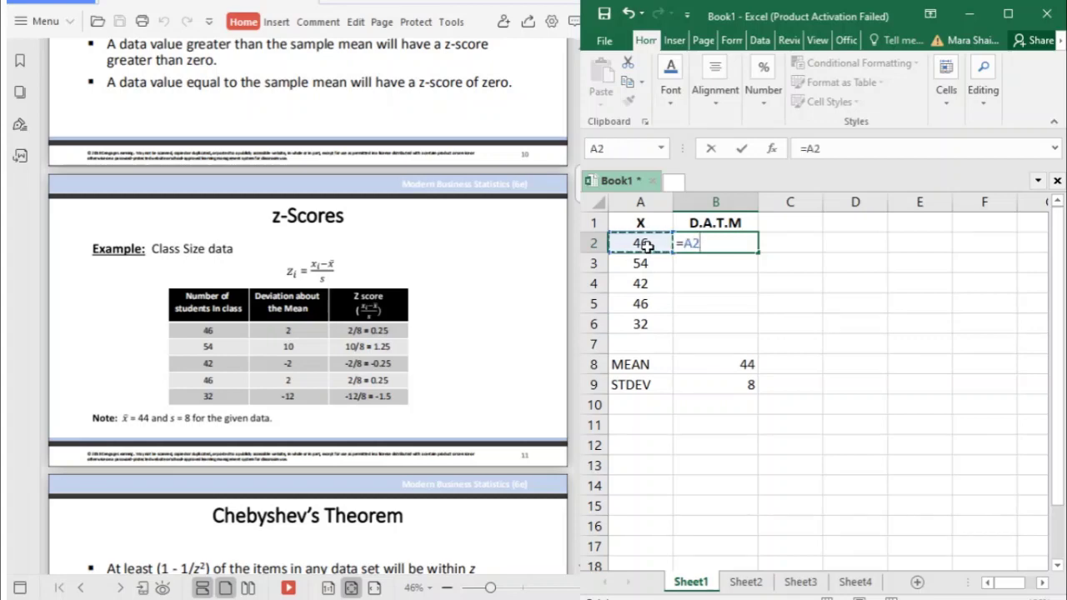
pyautogui.write('-')
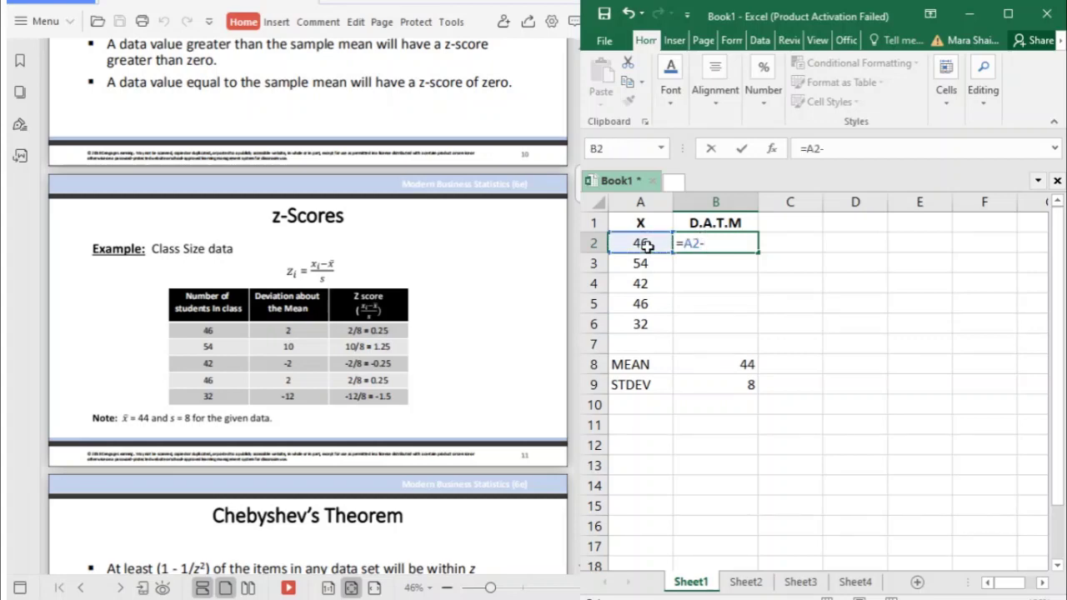
pyautogui.click(712, 364)
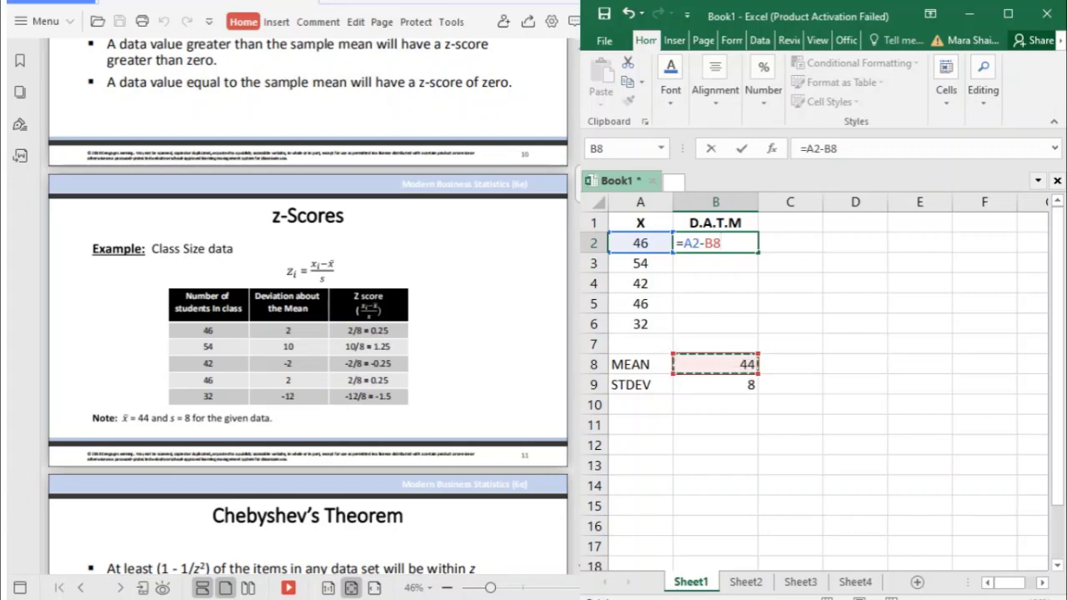
pyautogui.click(707, 243)
pyautogui.write('$B')
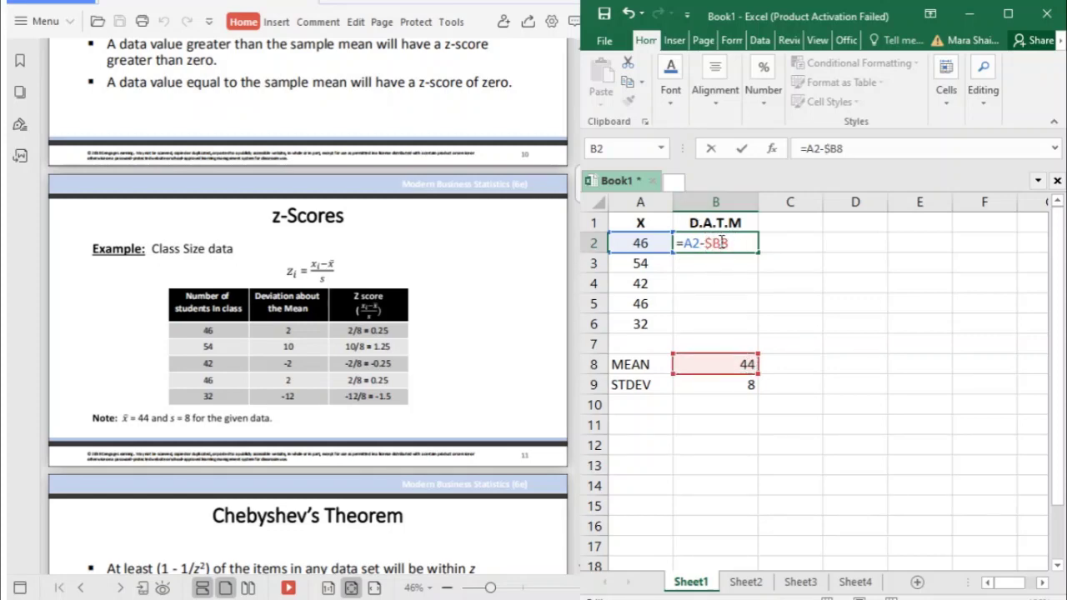
pyautogui.write('$')
pyautogui.click(852, 147)
pyautogui.press('Return')
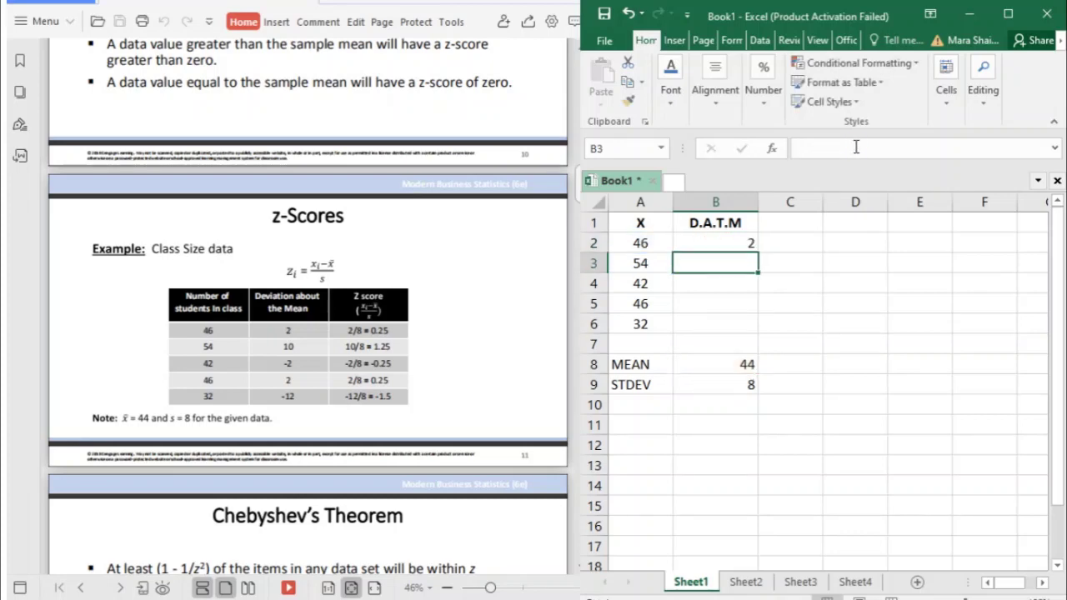
# Fill the deviation formula from B2 down to B6 and centre the values in B2:B6
pyautogui.click(748, 241)
pyautogui.moveTo(760, 253); pyautogui.dragTo(759, 333)
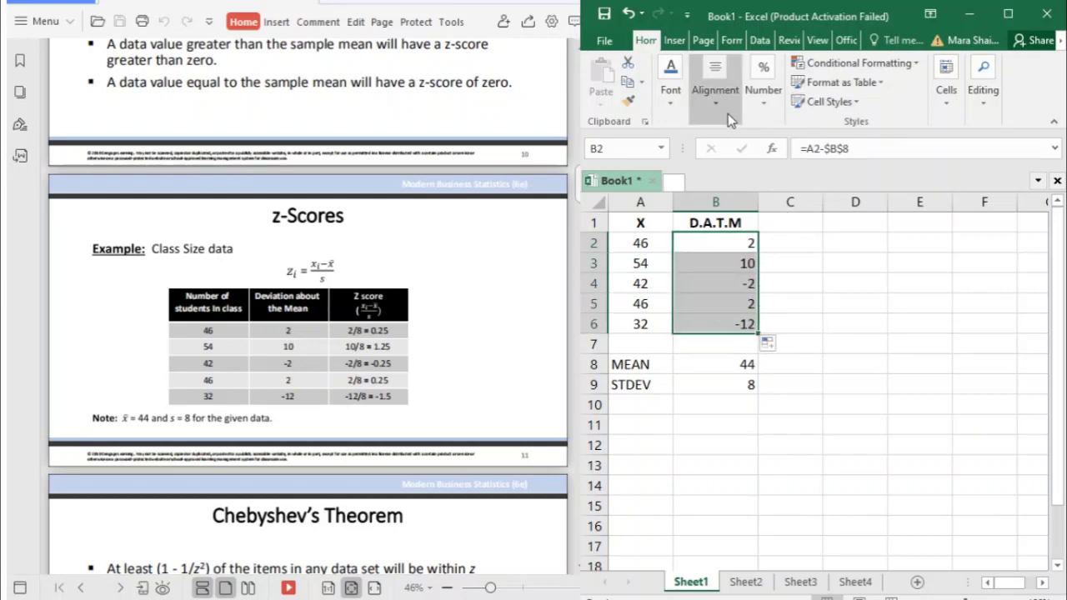
pyautogui.click(794, 282)
pyautogui.moveTo(743, 240); pyautogui.dragTo(738, 335)
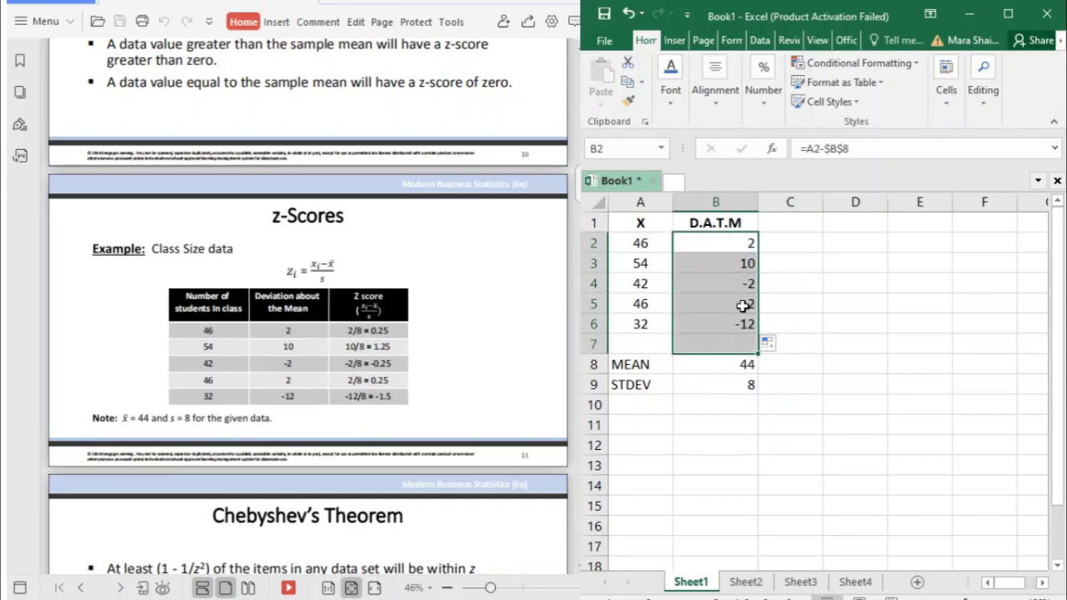
pyautogui.click(786, 226)
pyautogui.moveTo(716, 242); pyautogui.dragTo(719, 319)
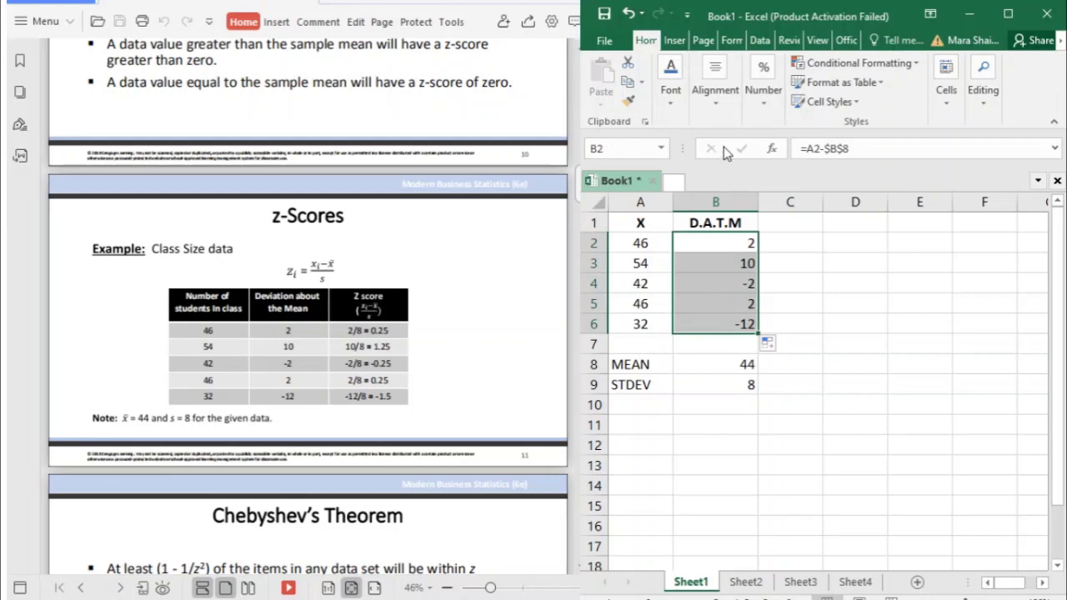
pyautogui.hotkey('ctrl', 'e')
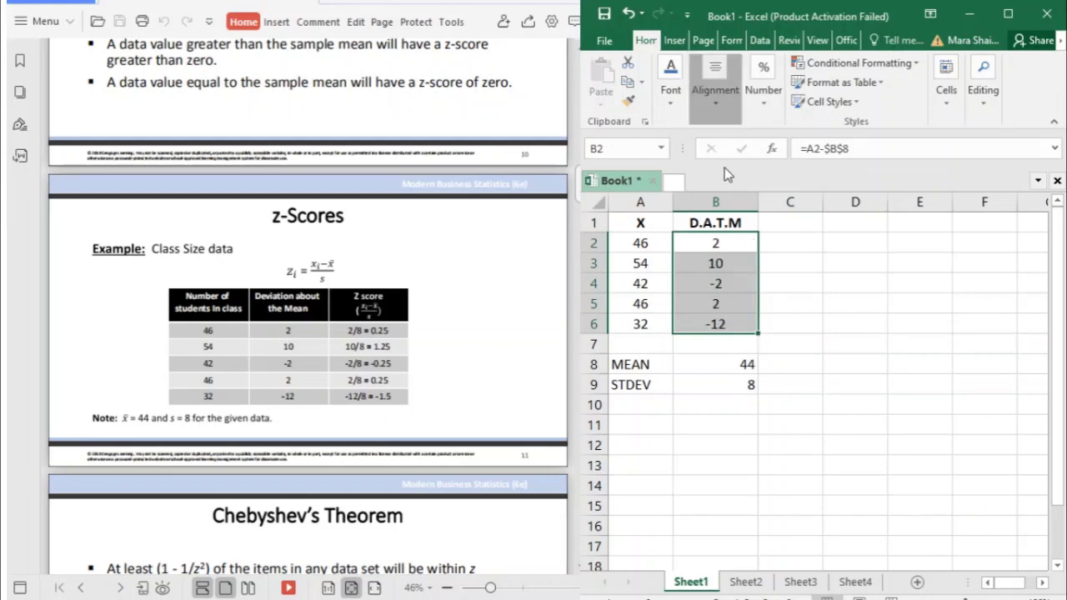
# Widen column C slightly and enter the header Z SCORE in cell C1
pyautogui.click(796, 217)
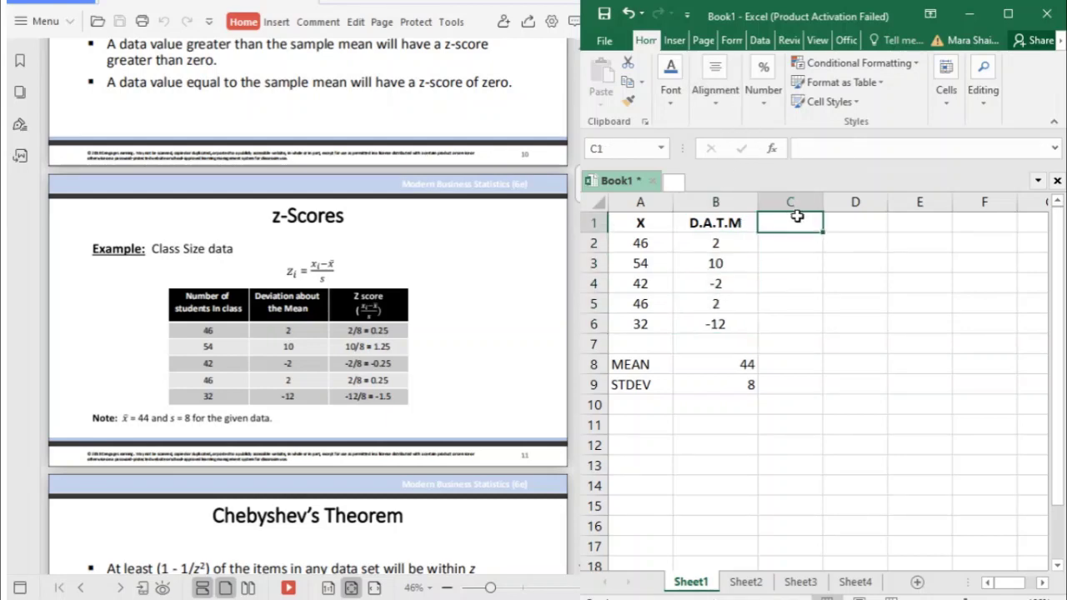
pyautogui.moveTo(824, 201); pyautogui.dragTo(836, 201)
pyautogui.write('Z SCORE')
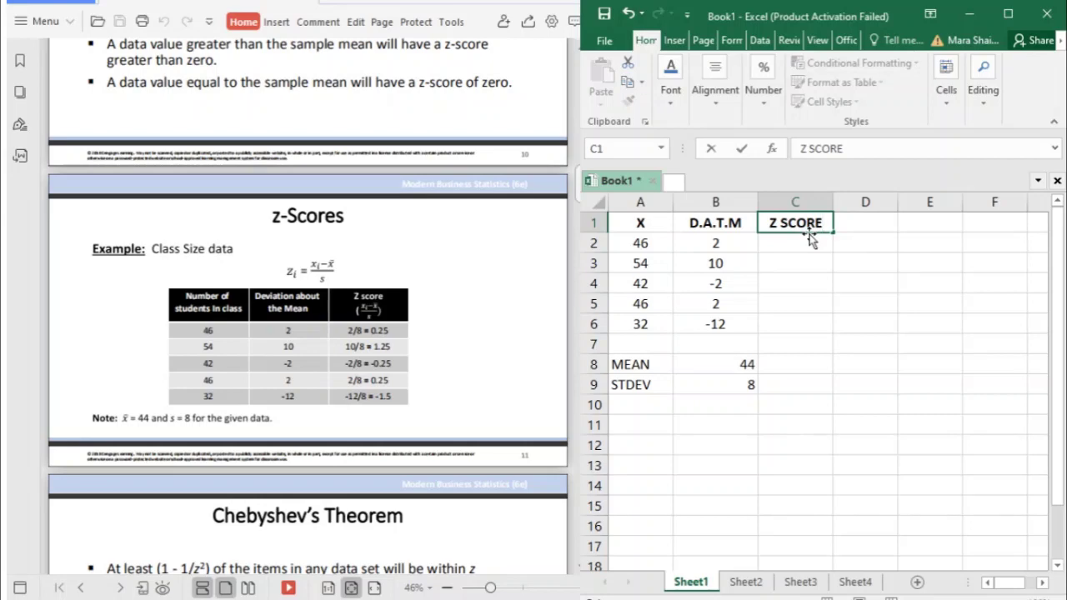
# Calculate the first z-score in cell C2 with =B2/$B$9, keeping the standard deviation as an absolute reference
pyautogui.click(806, 245)
pyautogui.write('=')
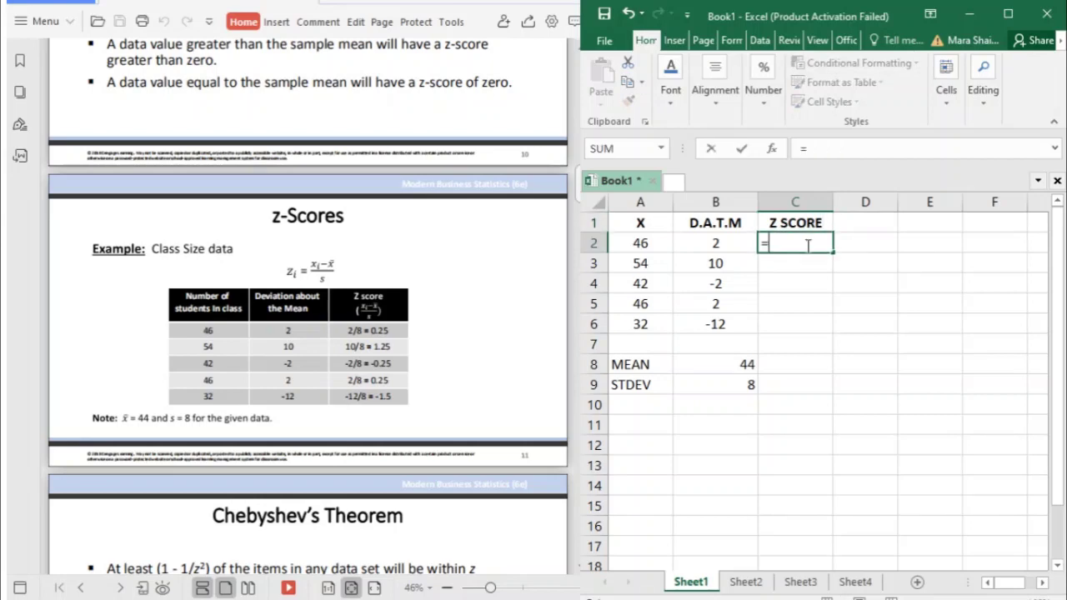
pyautogui.click(730, 243)
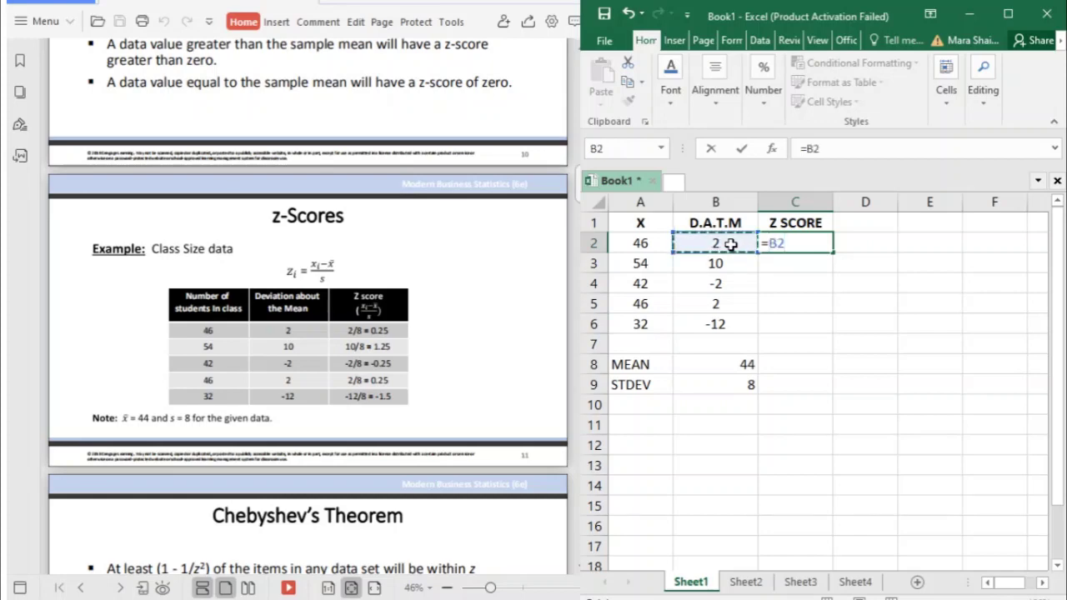
pyautogui.write('/')
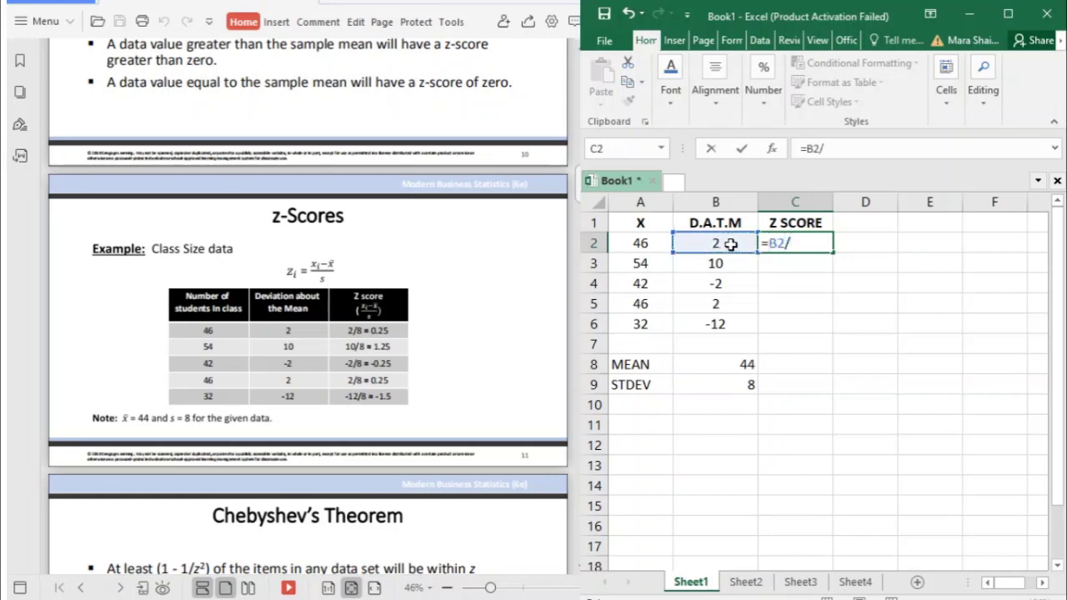
pyautogui.click(709, 385)
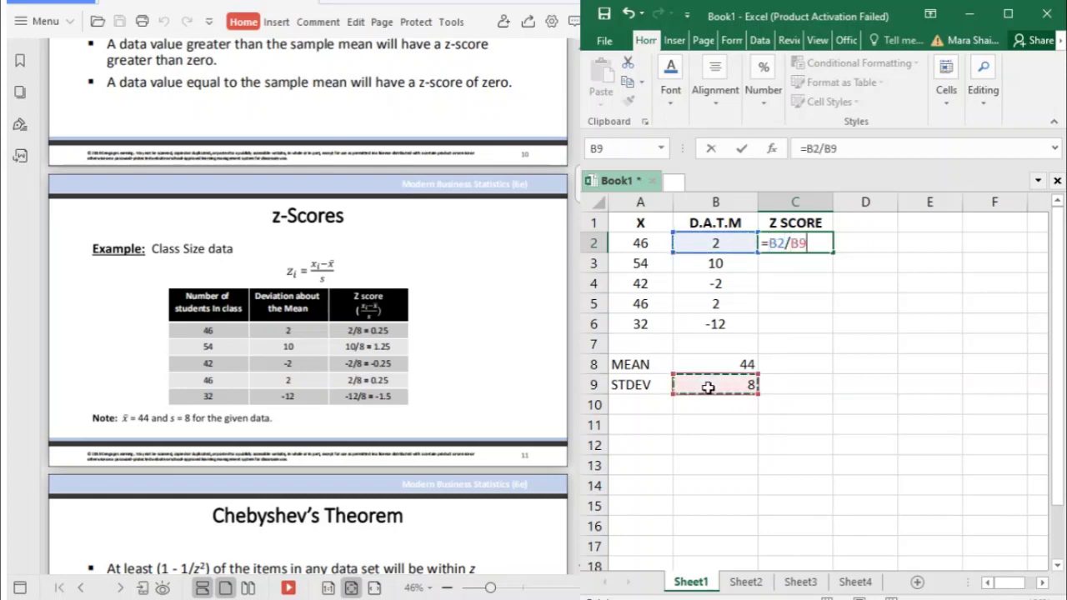
pyautogui.click(825, 148)
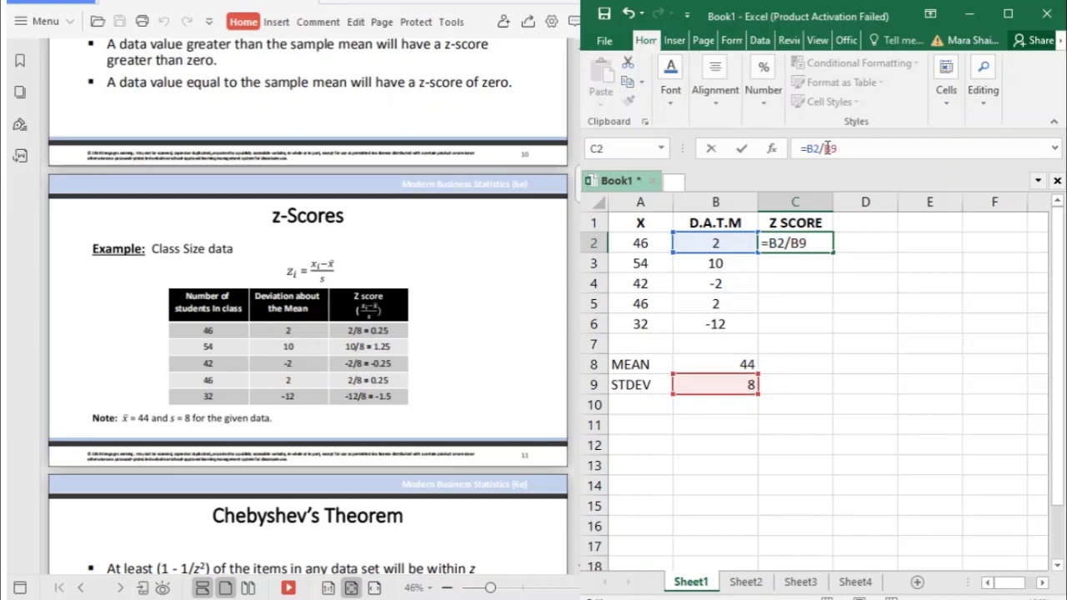
pyautogui.write('$B$')
pyautogui.press('Return')
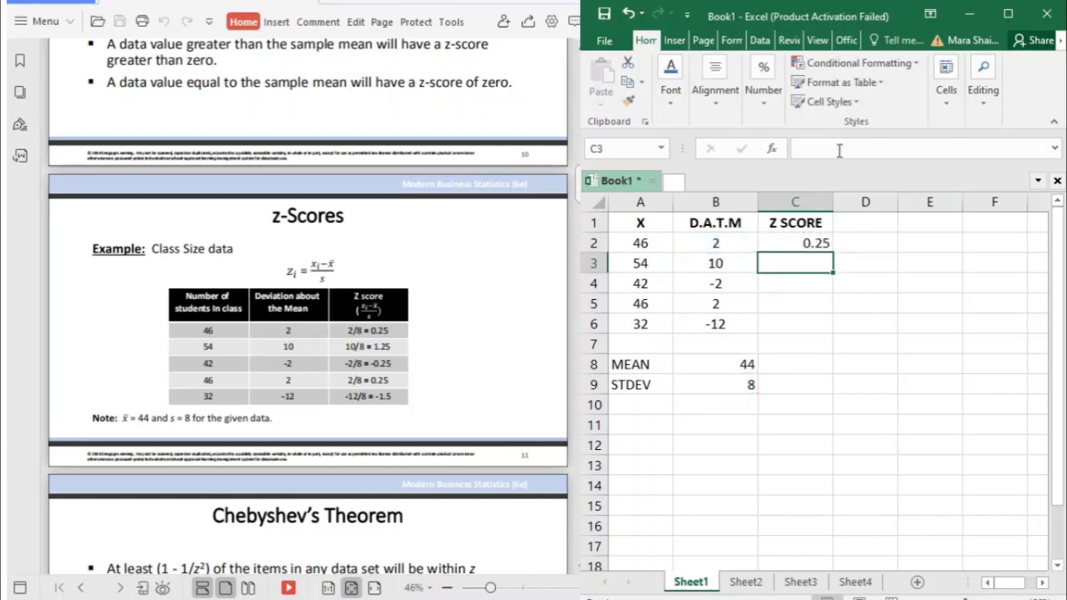
# Fill the z-score formula from C2 down to C6 and centre the z-score column
pyautogui.click(810, 243)
pyautogui.moveTo(832, 275); pyautogui.dragTo(804, 226)
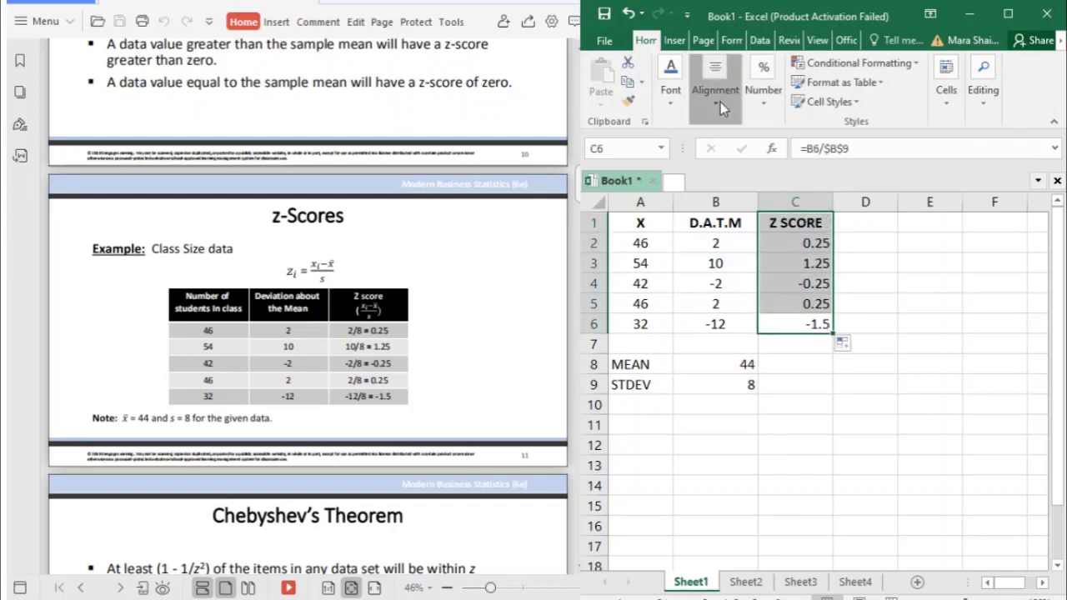
pyautogui.click(718, 172)
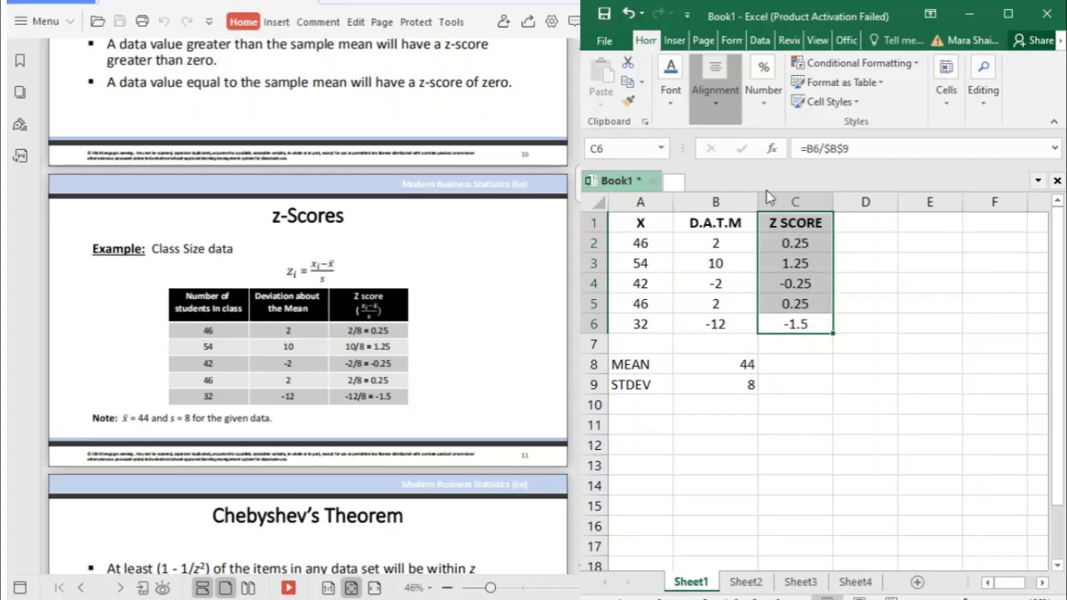
pyautogui.click(818, 360)
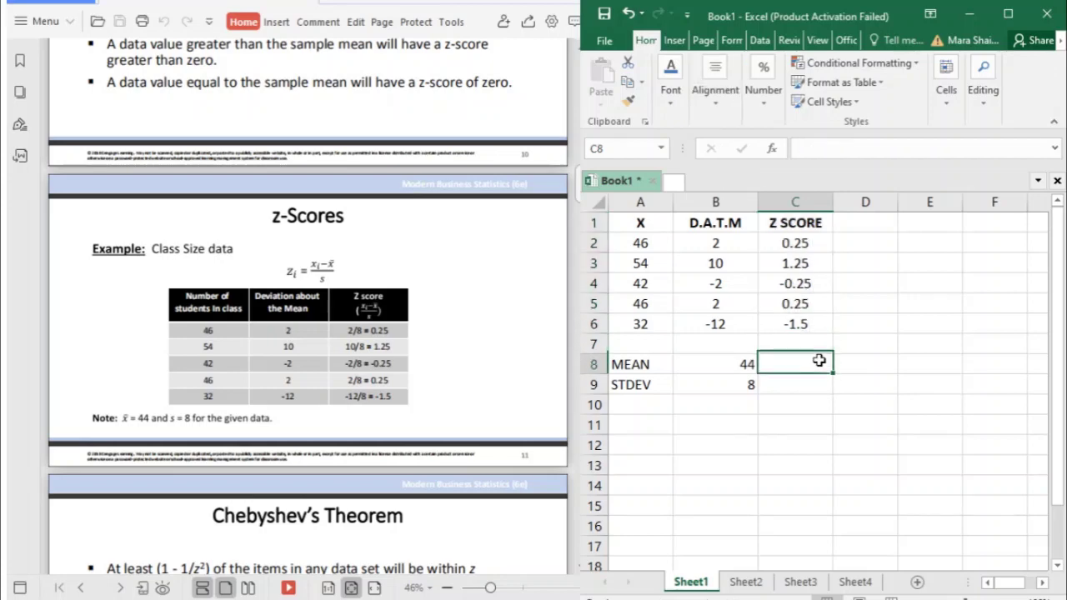
# Compare the first z-score in C2 with its class size in A2 and the mean in B8
pyautogui.click(817, 246)
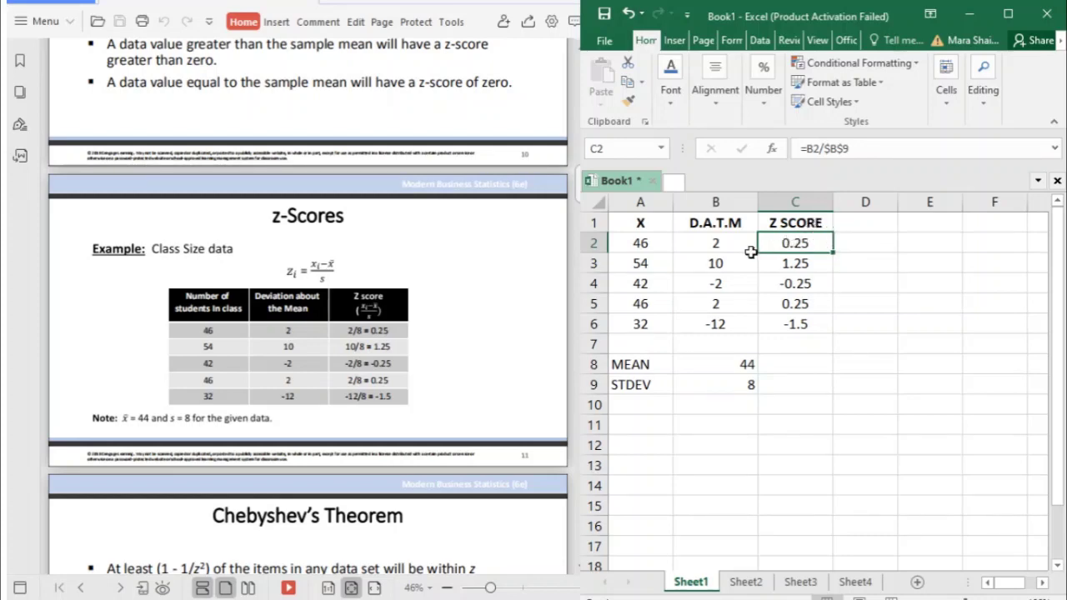
pyautogui.click(660, 246)
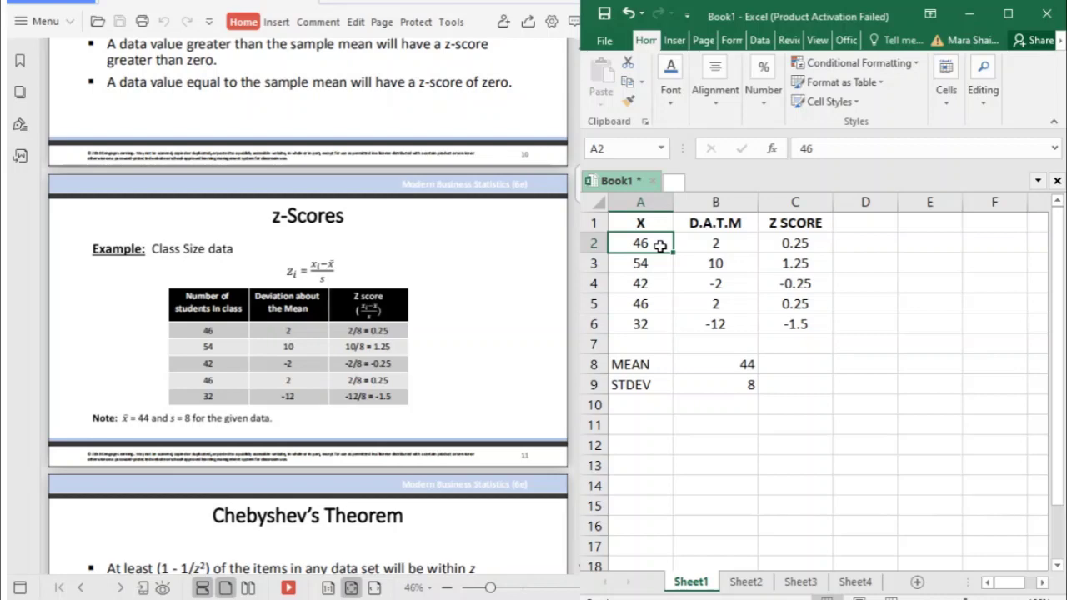
pyautogui.click(732, 365)
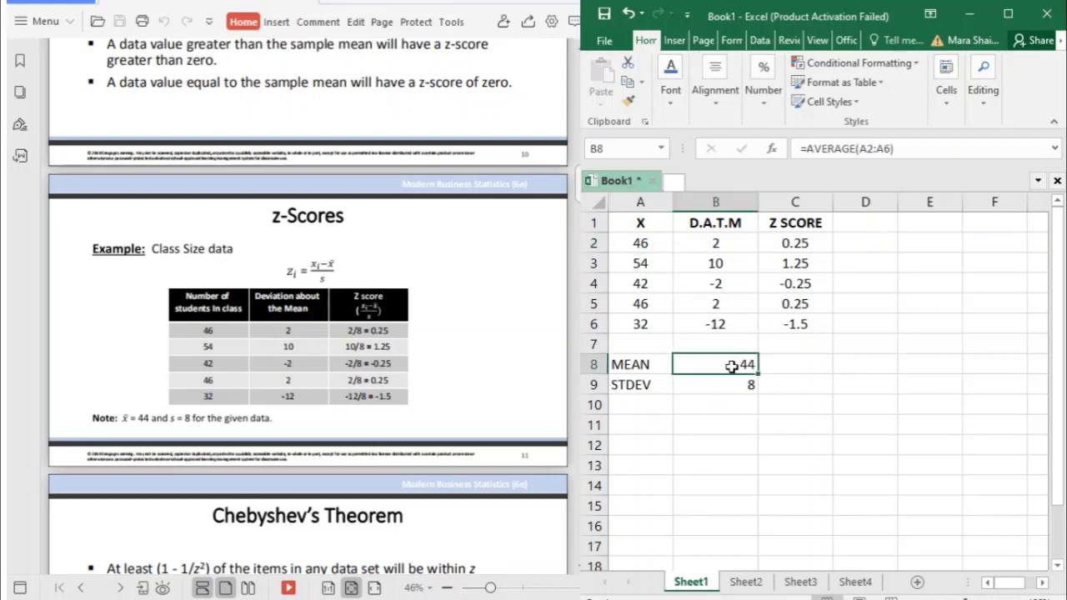
pyautogui.click(817, 239)
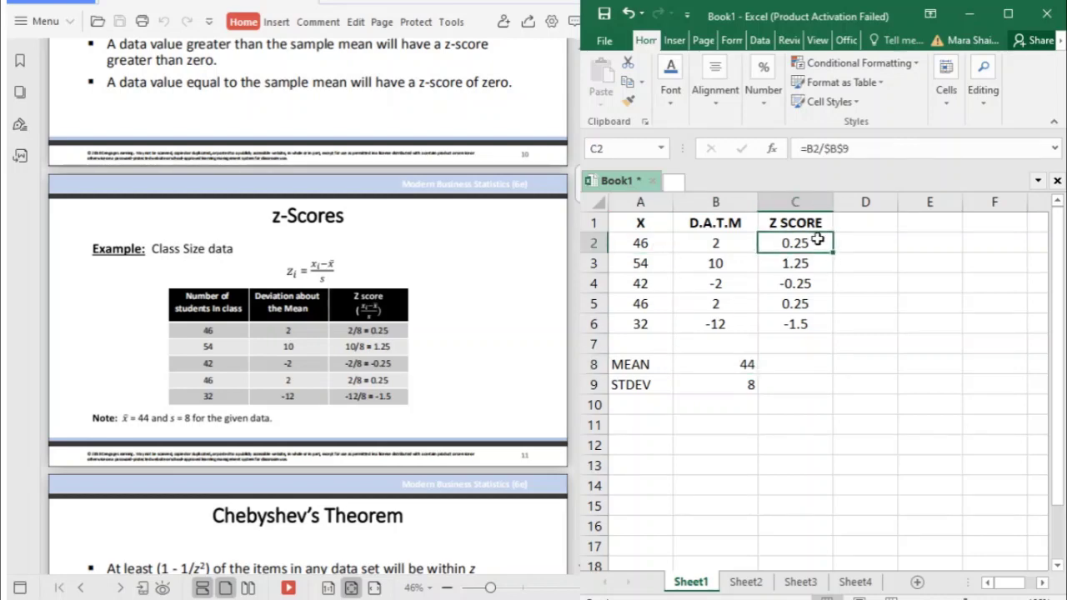
# Examine the positive z-scores in C2, C3 and C5, and compare the class size in A4 with its z-score in C4
pyautogui.moveTo(821, 243); pyautogui.dragTo(822, 264)
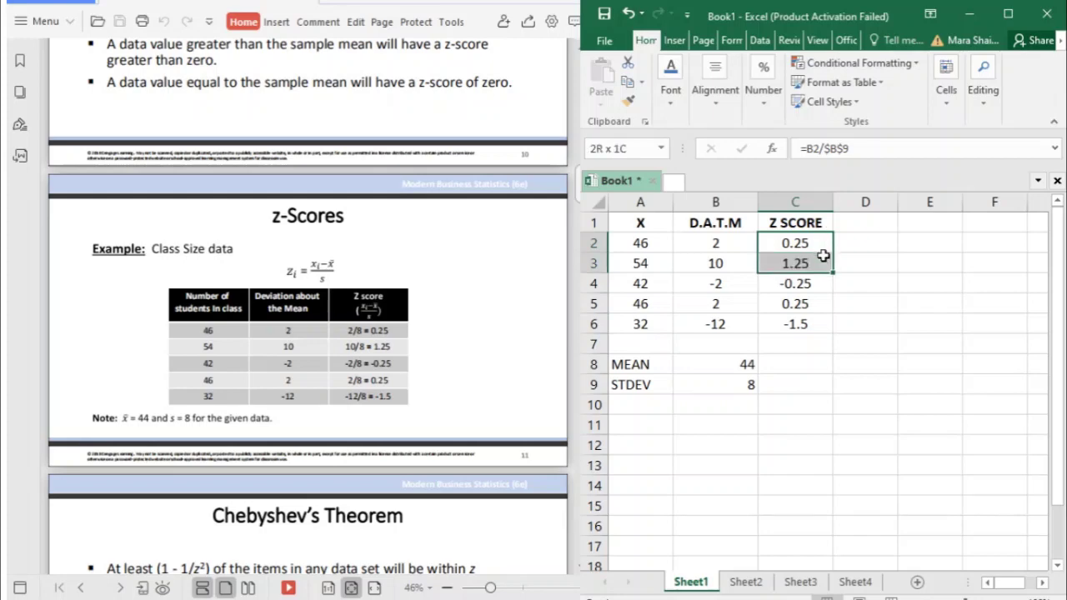
pyautogui.keyDown('ctrl'); pyautogui.click(822, 305); pyautogui.keyUp('ctrl')
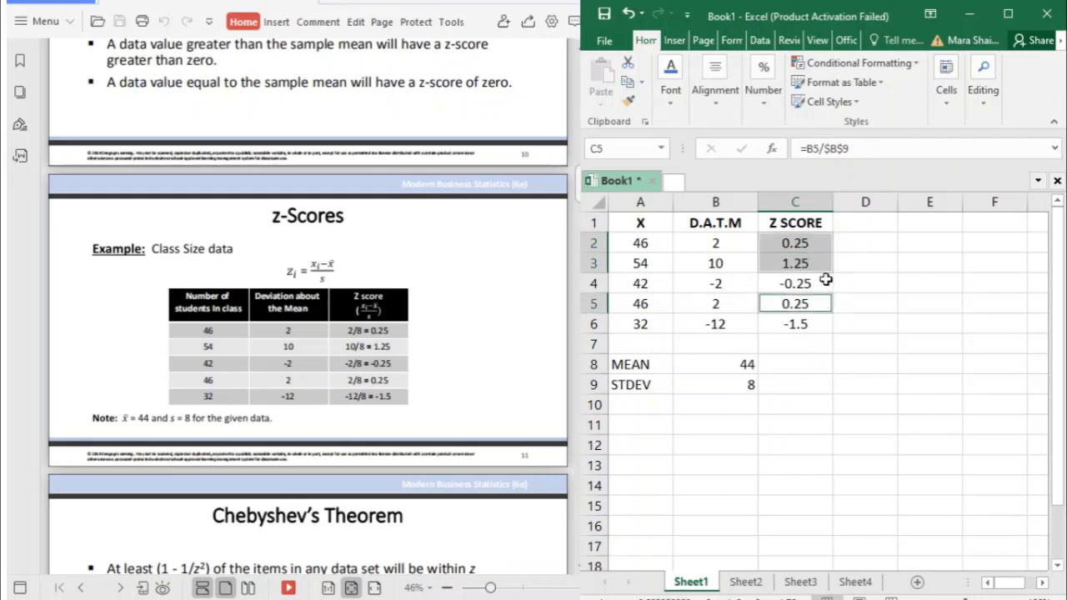
pyautogui.click(875, 253)
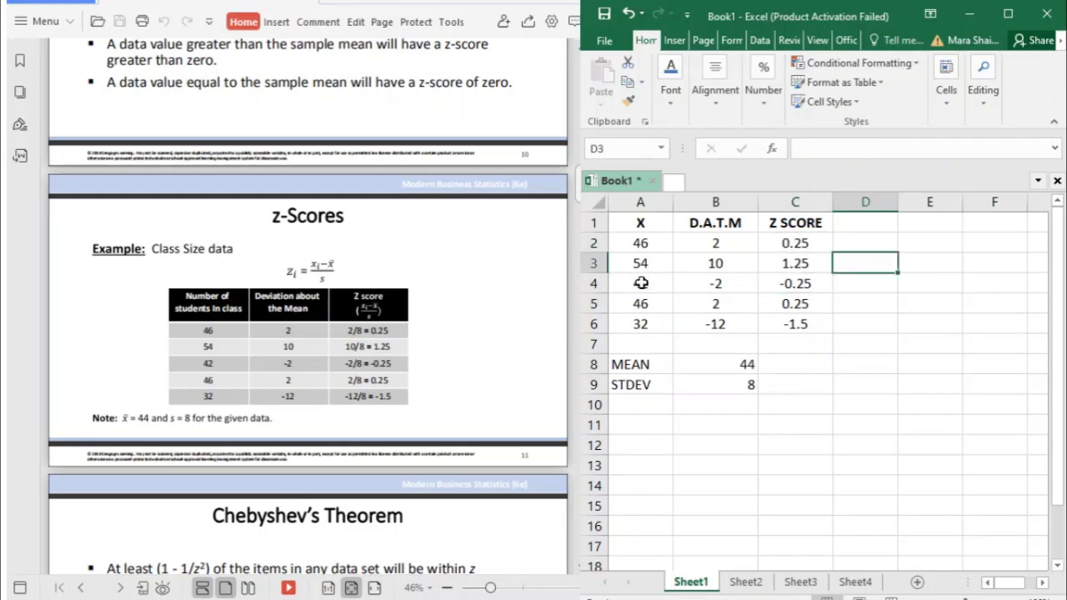
pyautogui.click(641, 282)
pyautogui.click(839, 288)
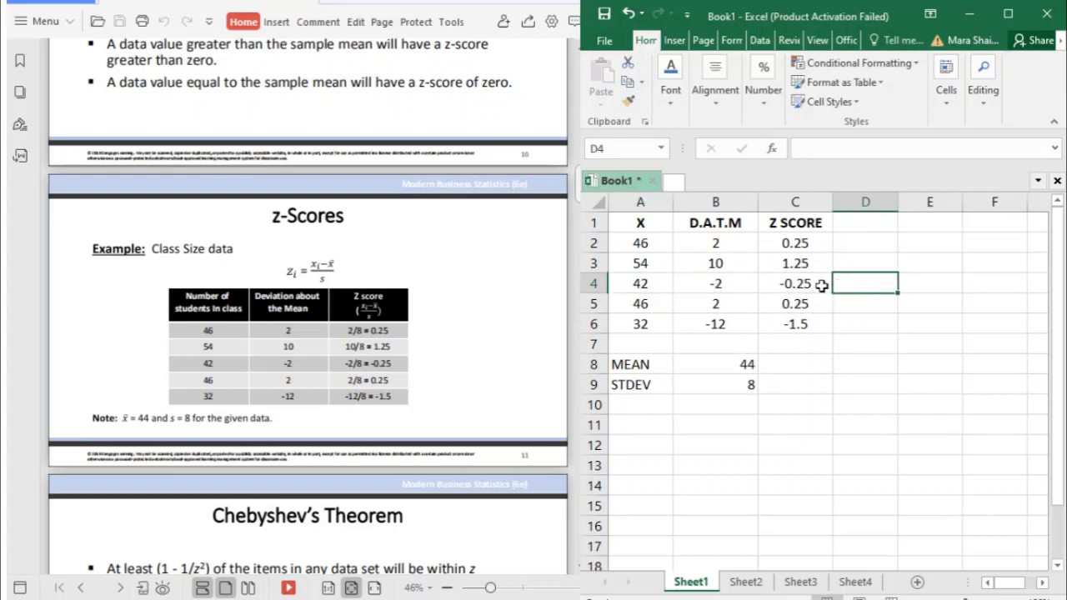
pyautogui.click(815, 283)
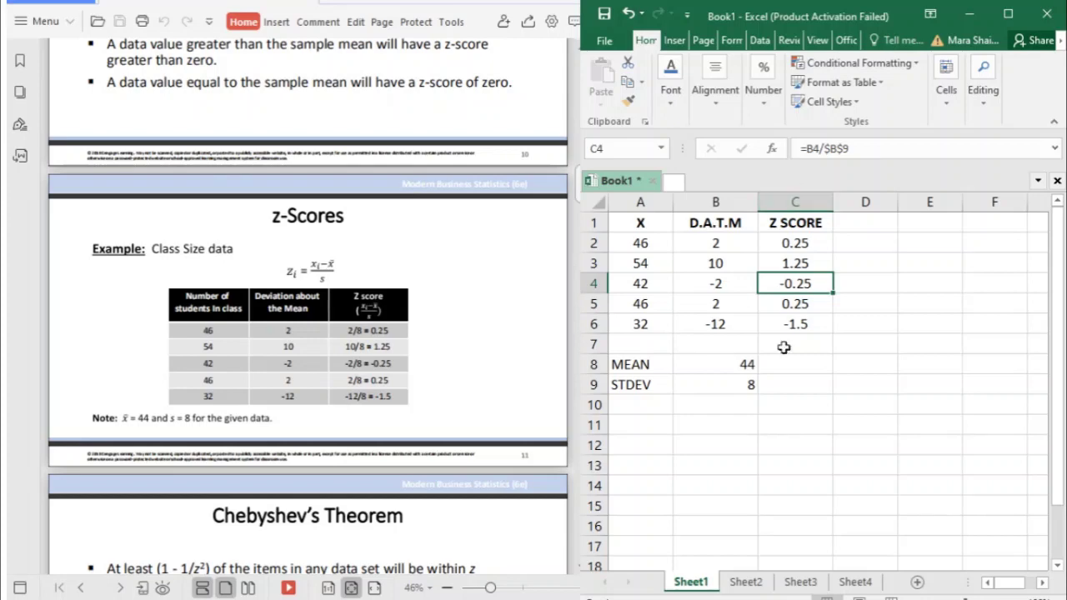
# Compare the class sizes in A2 and A3 with the mean in B8 and their z-scores in C2 and C3
pyautogui.click(645, 244)
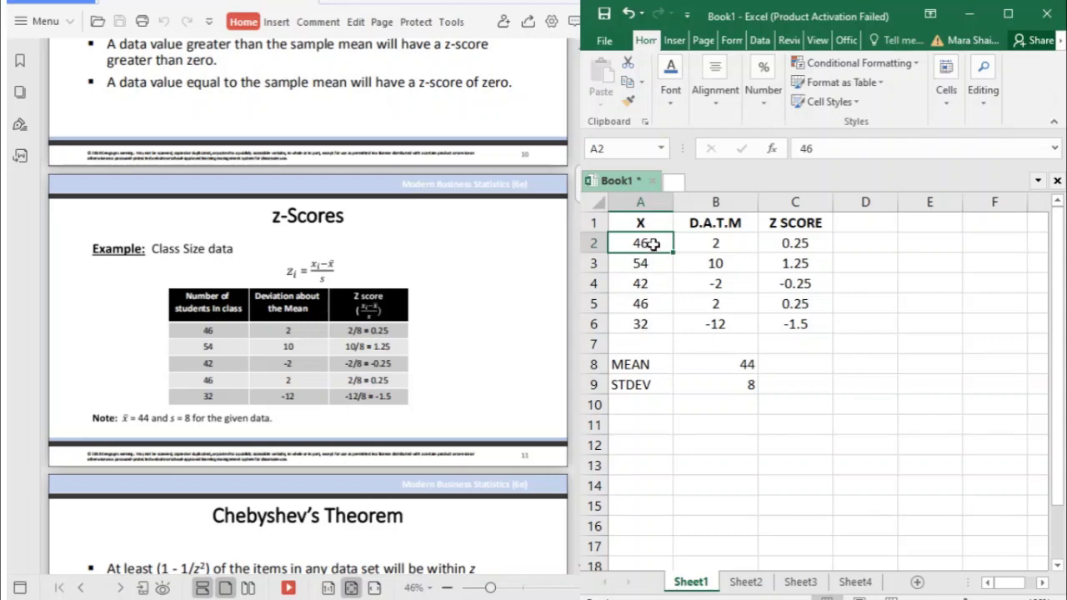
pyautogui.click(630, 265)
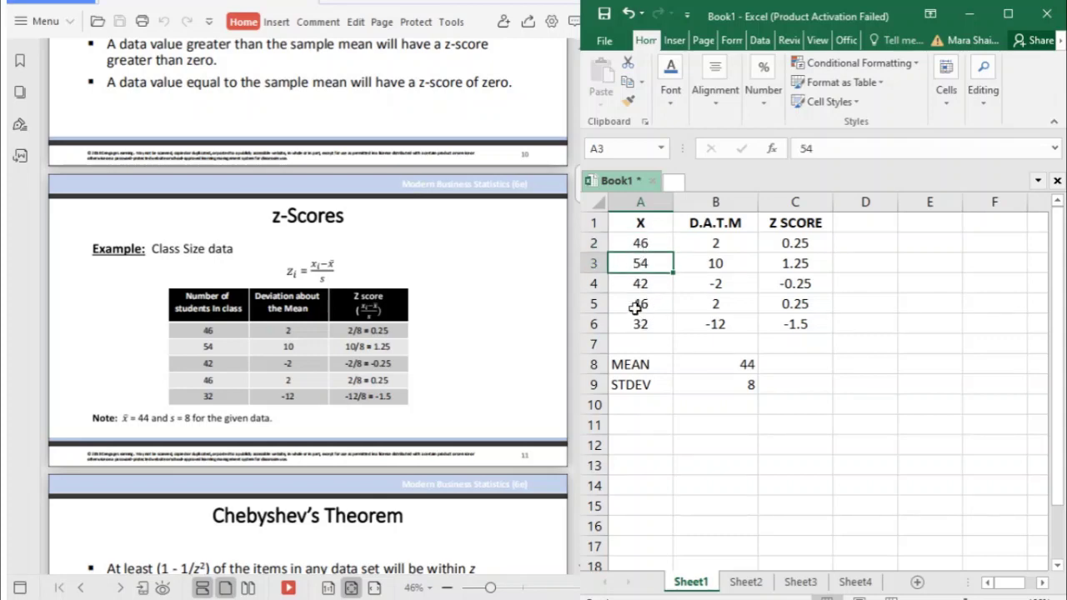
pyautogui.click(646, 242)
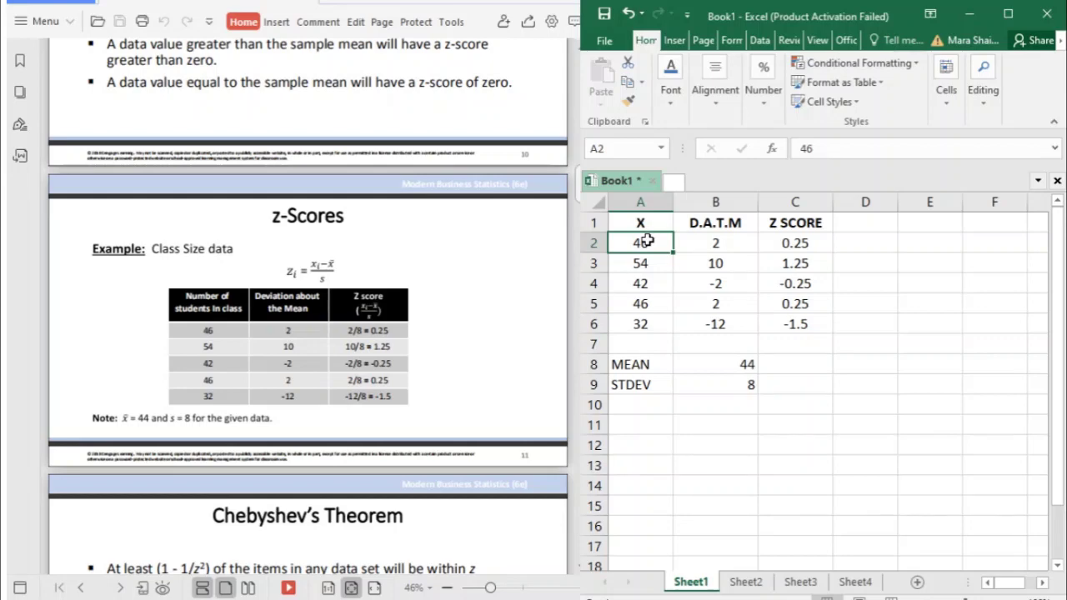
pyautogui.click(805, 246)
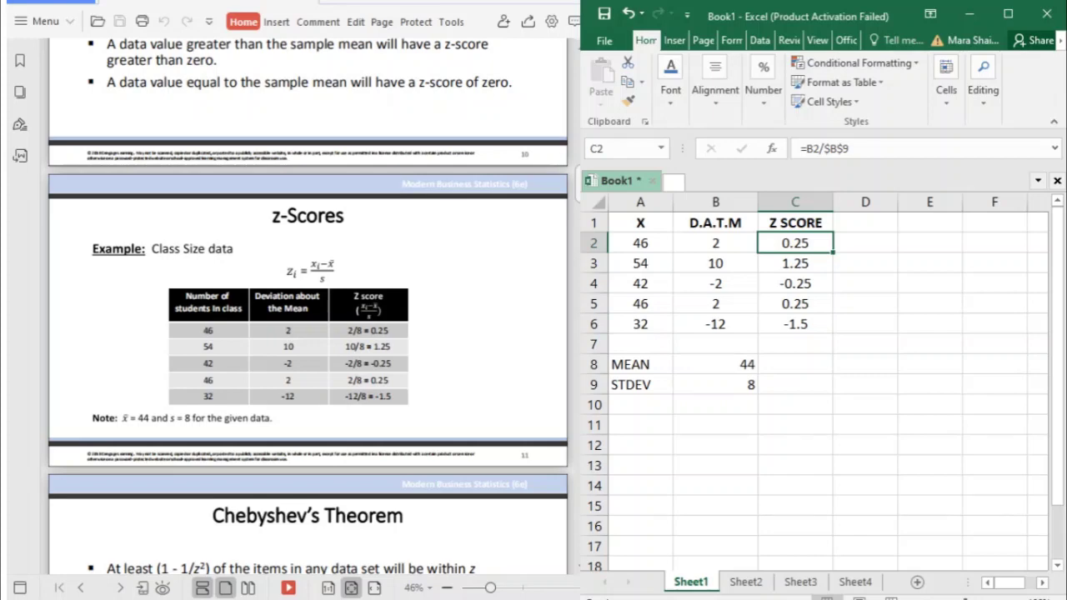
pyautogui.click(658, 247)
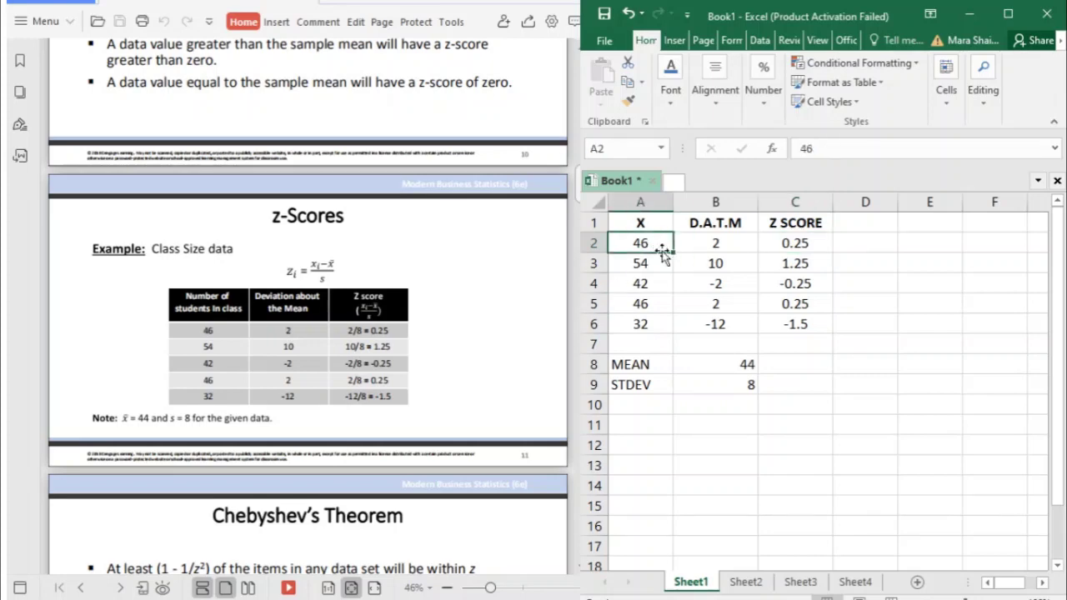
pyautogui.click(735, 364)
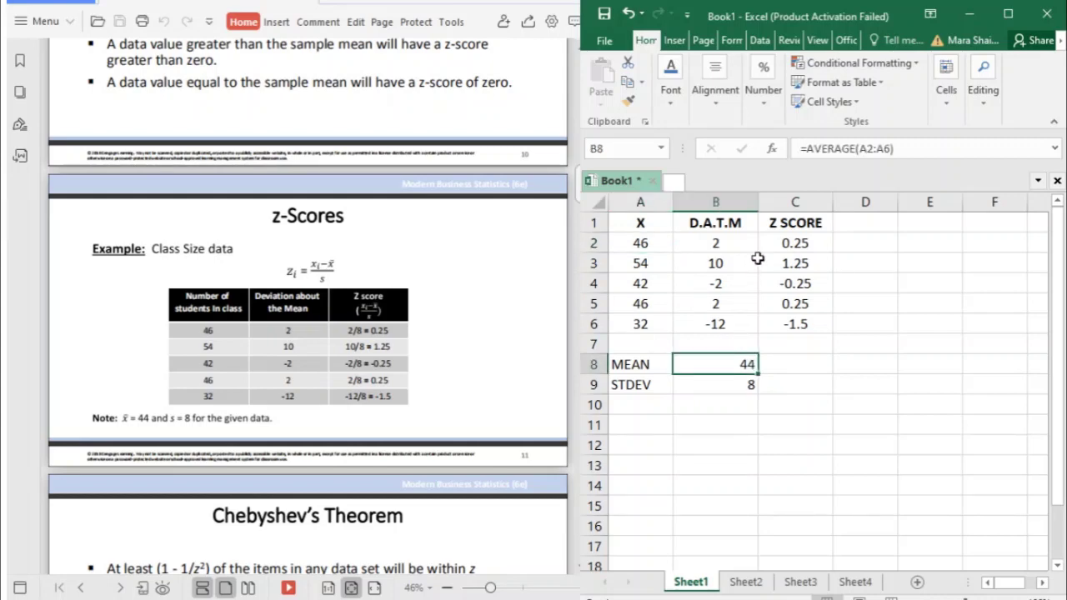
pyautogui.click(794, 242)
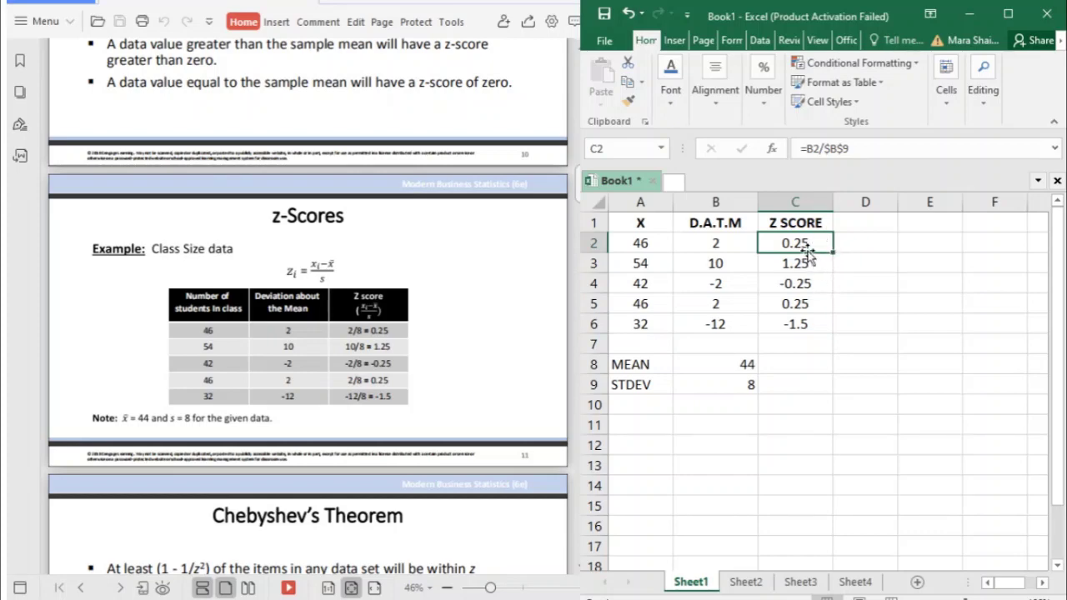
pyautogui.click(653, 266)
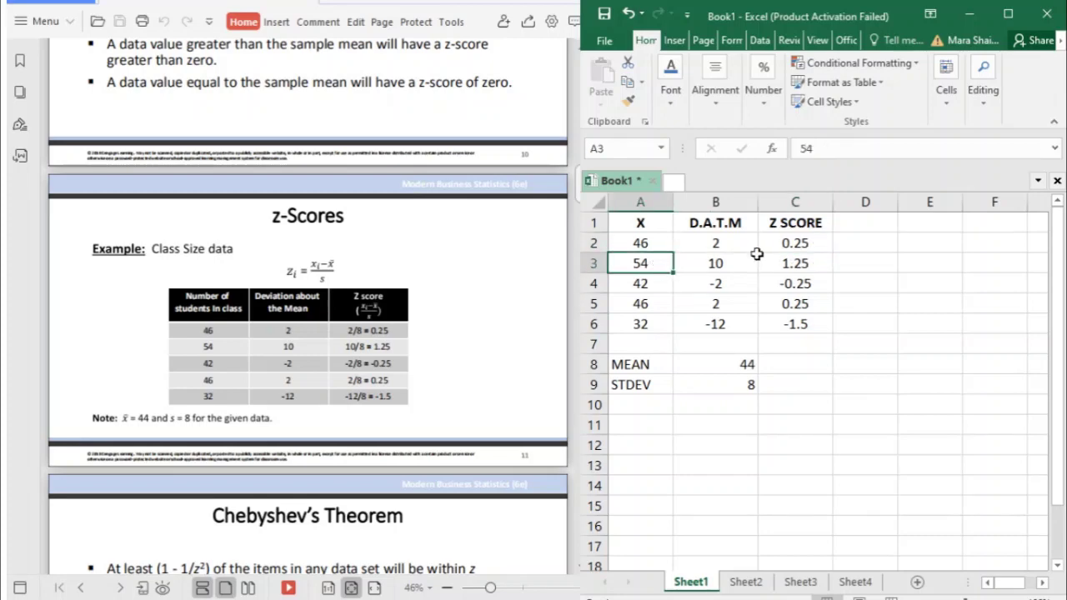
pyautogui.click(811, 264)
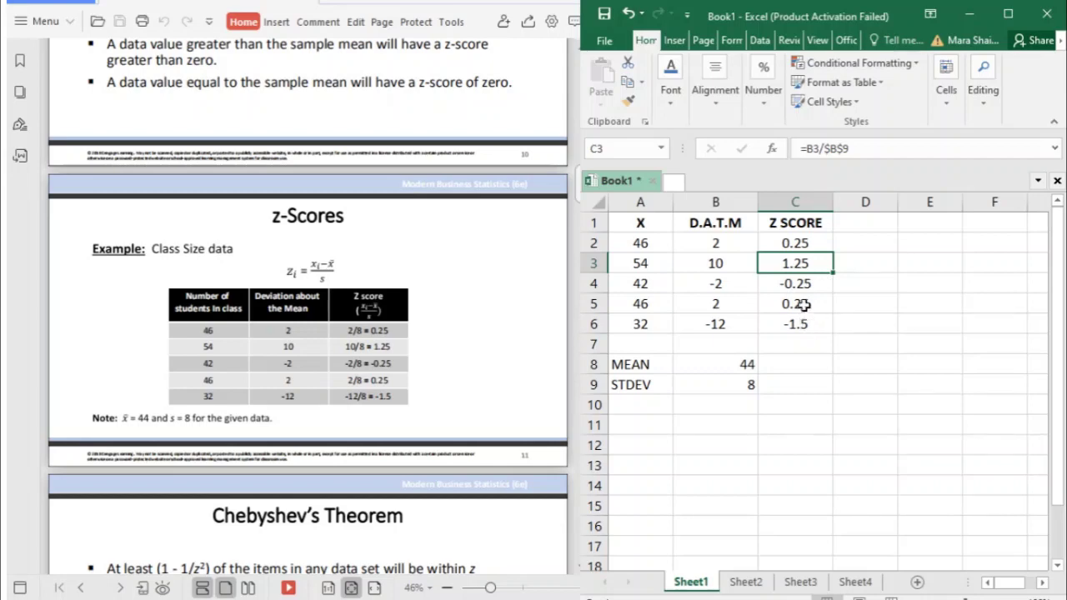
# Review the class sizes in A2:A6, highlighting rows 6 and 3 to compare their deviations and z-scores
pyautogui.moveTo(639, 241); pyautogui.dragTo(655, 327)
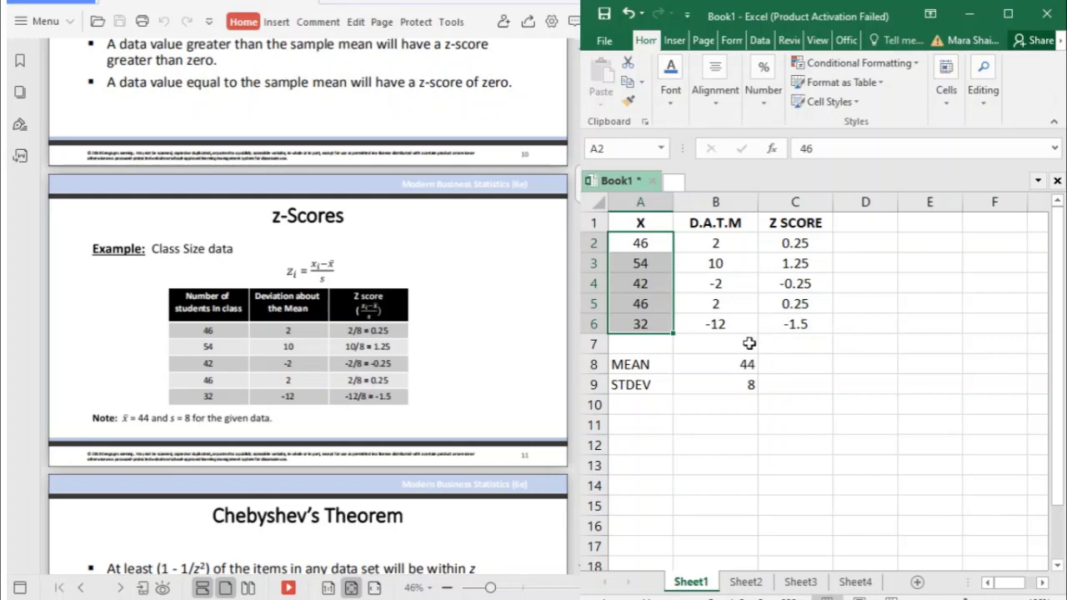
pyautogui.click(595, 324)
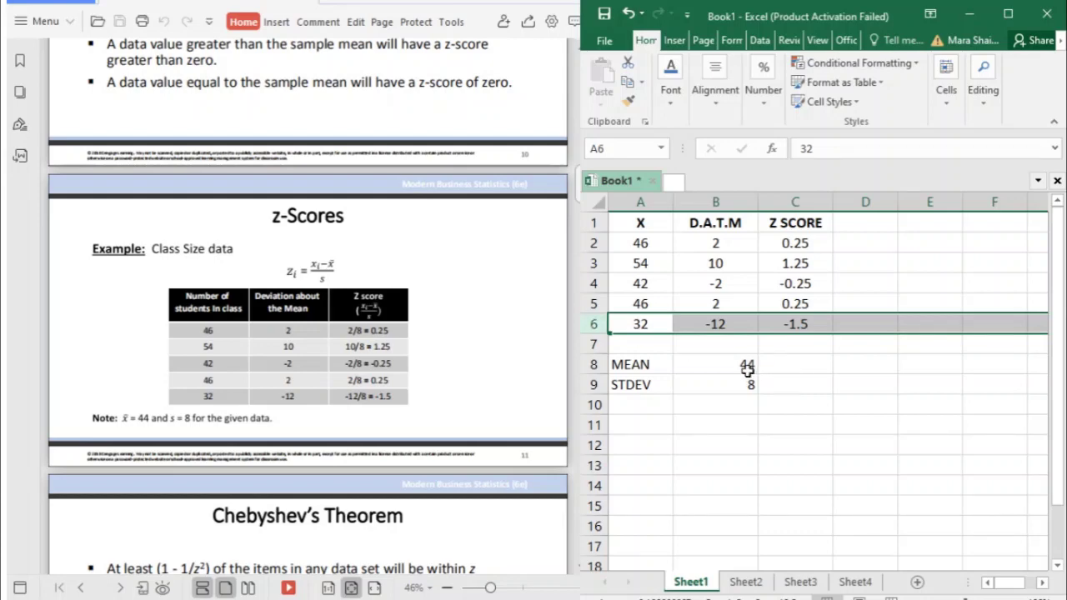
pyautogui.click(589, 263)
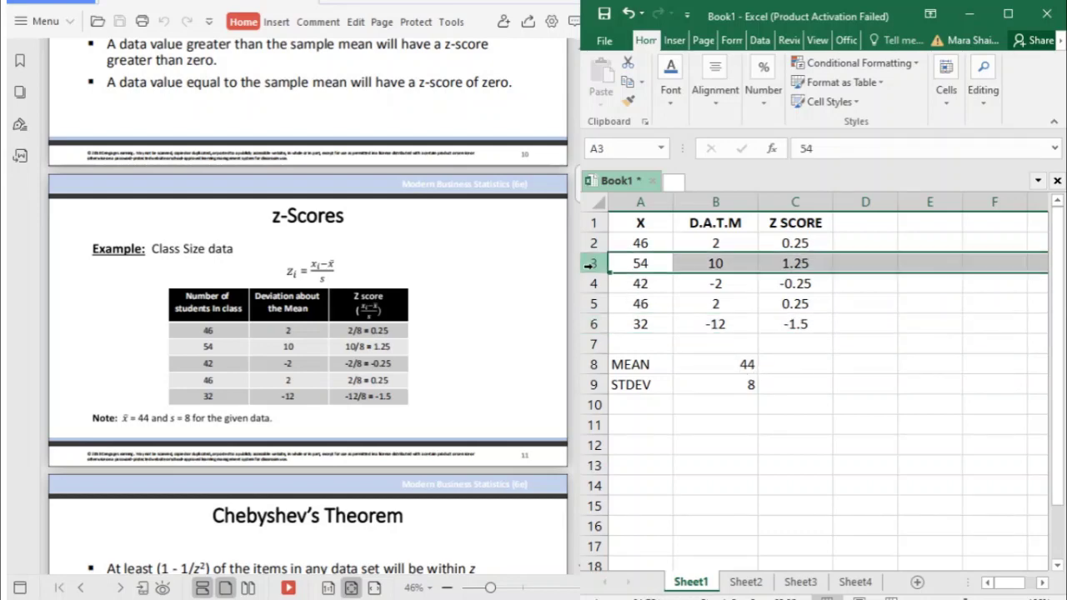